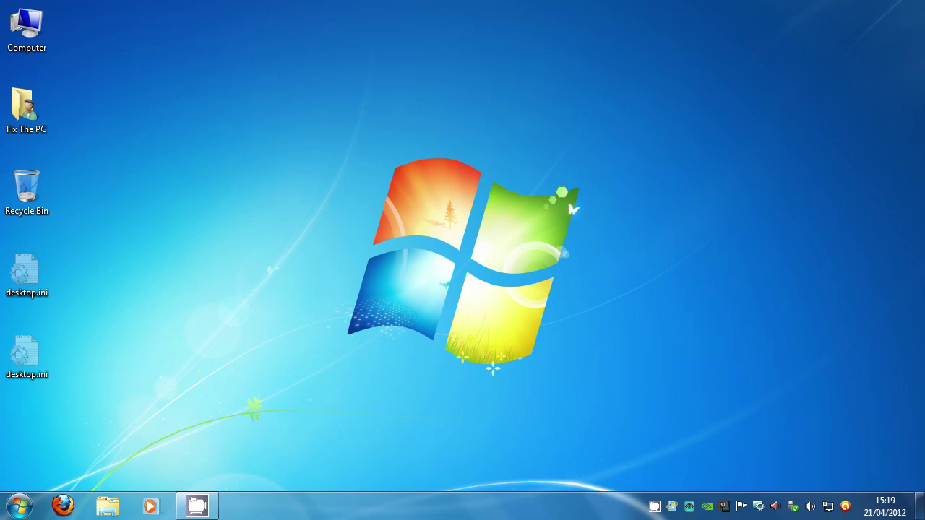
Step: Launch System Configuration by searching 'msconfig' from the Start menu
click(20, 506)
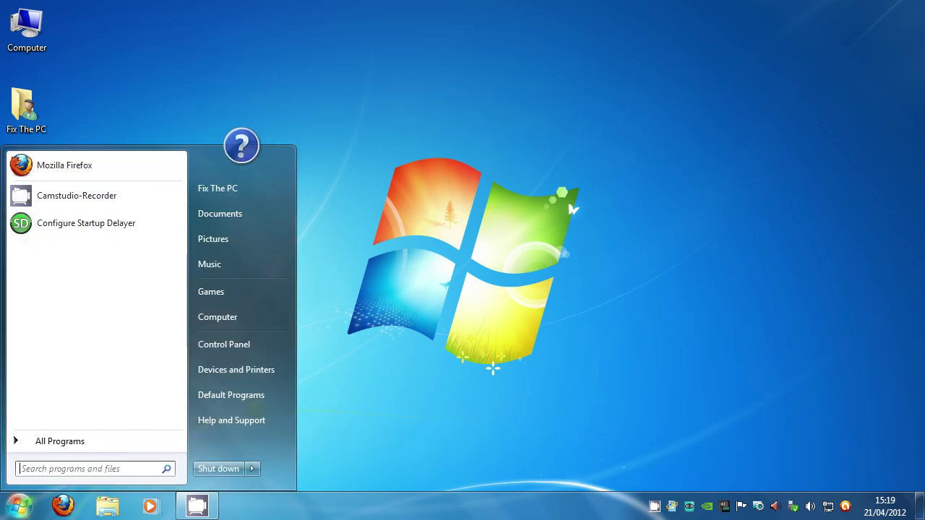
click(87, 468)
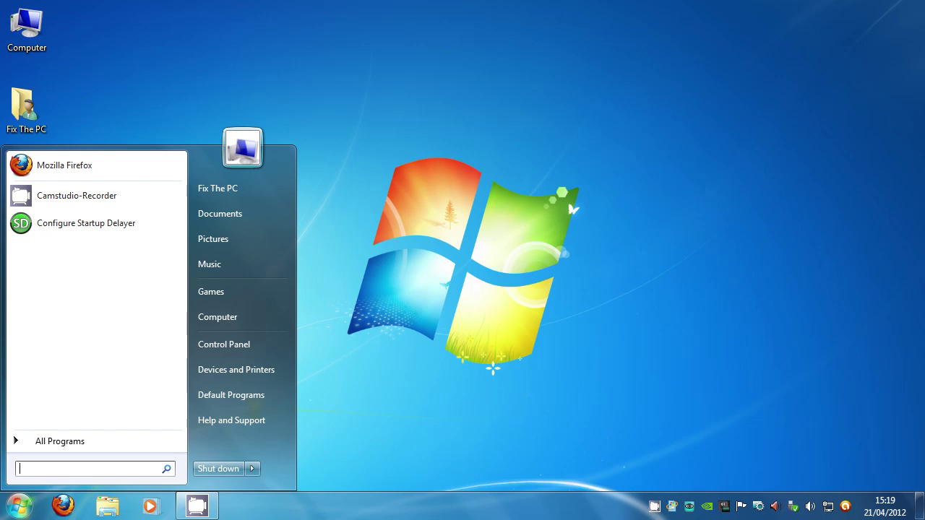
text(msconfig)
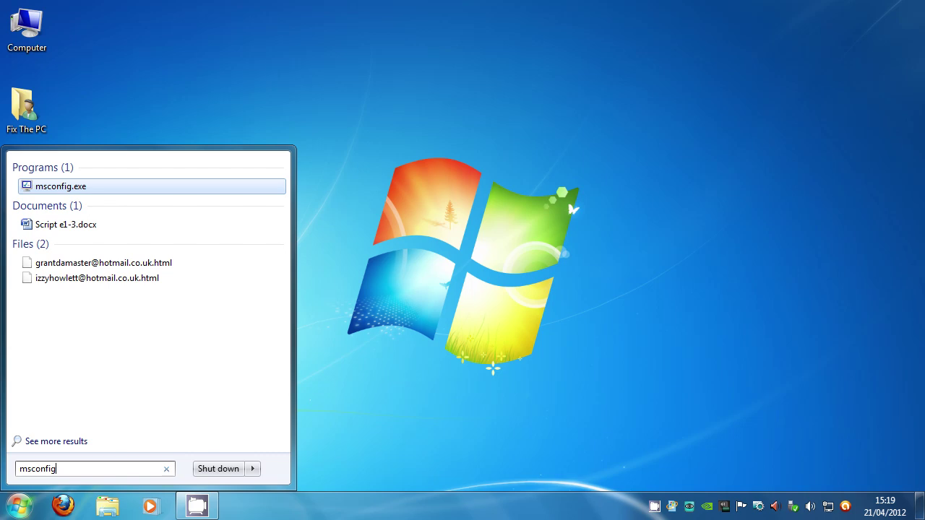
key(Return)
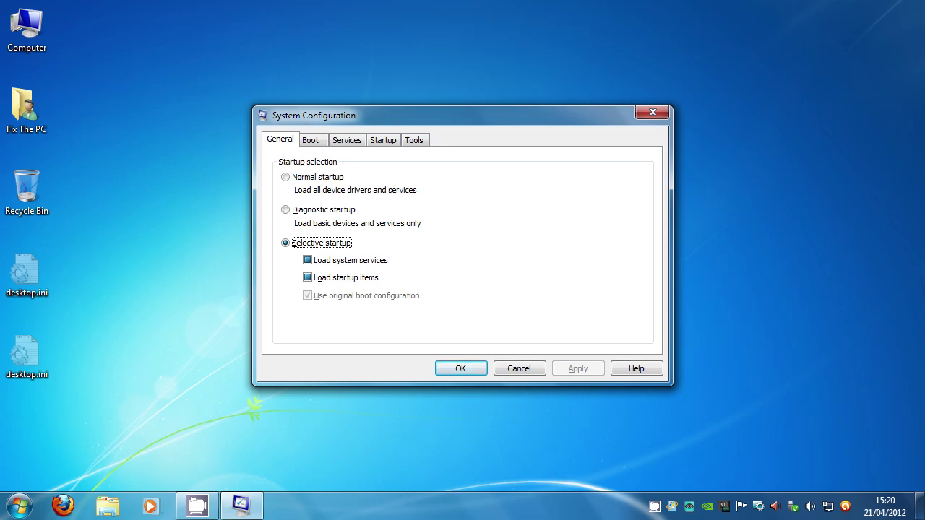
Step: Show the Startup tab and scroll through its items, including the USB 3.0 entry
click(383, 139)
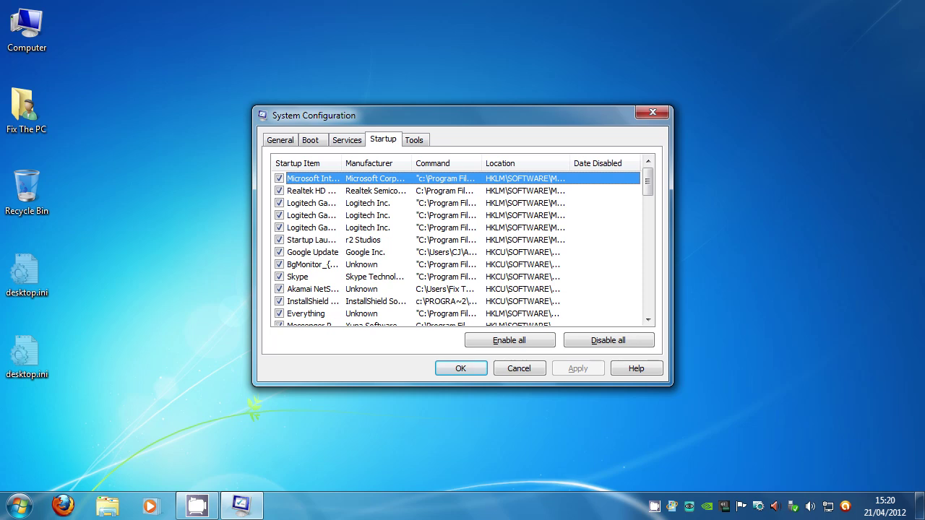
scroll(462, 247, down, 5)
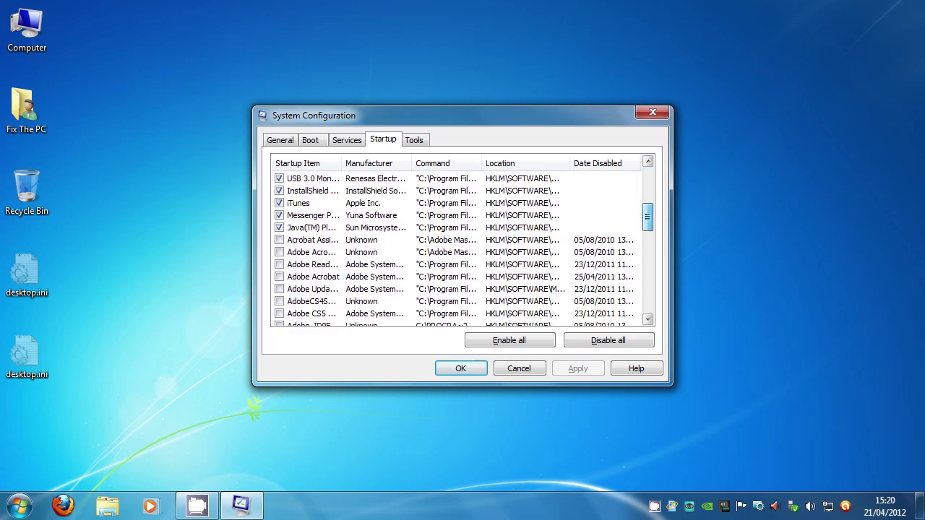
scroll(462, 247, down, 10)
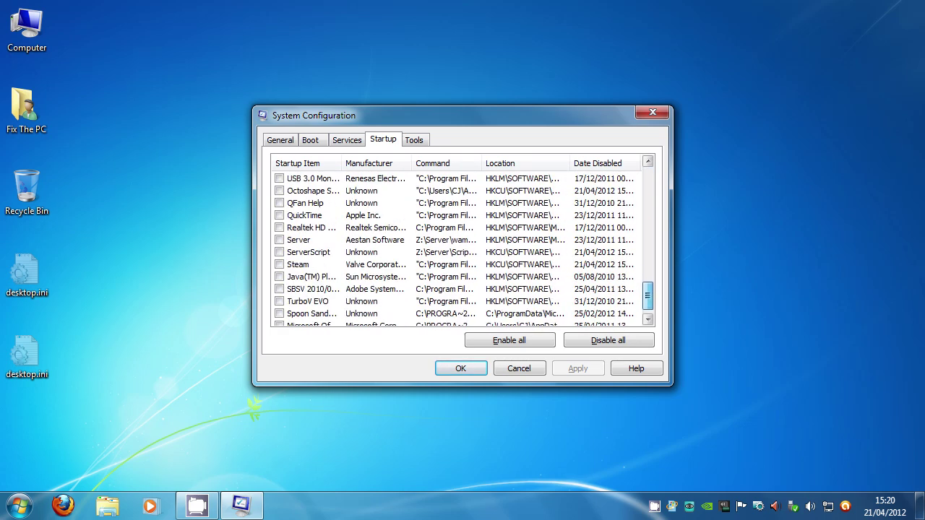
scroll(462, 247, down, 1)
scroll(463, 247, up, 15)
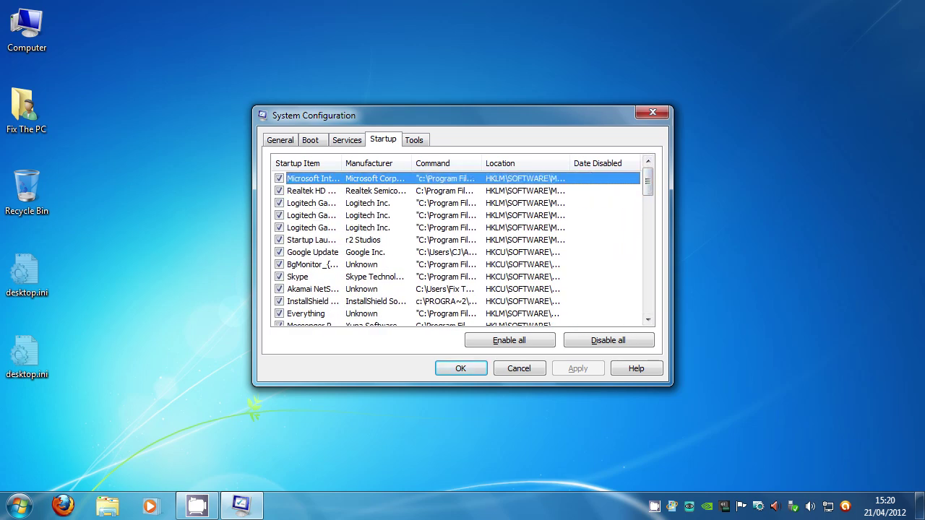
scroll(470, 247, down, 1)
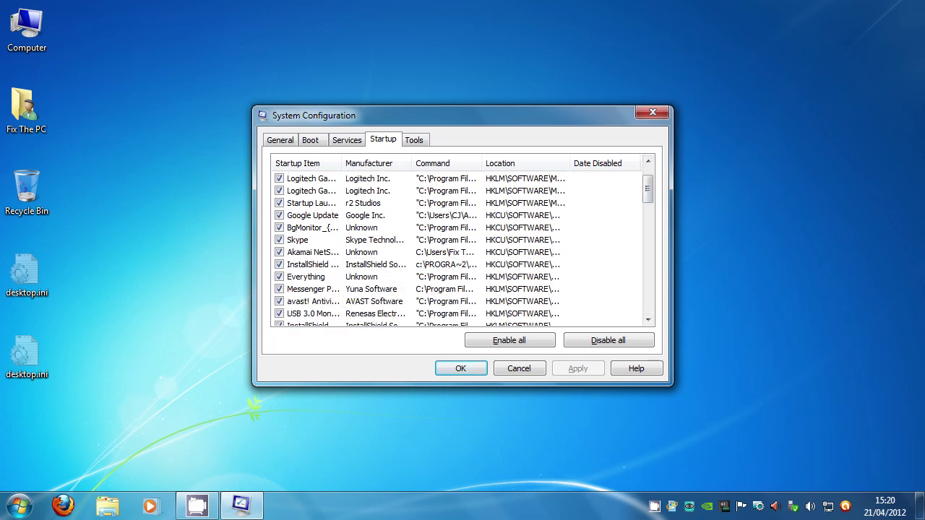
click(310, 314)
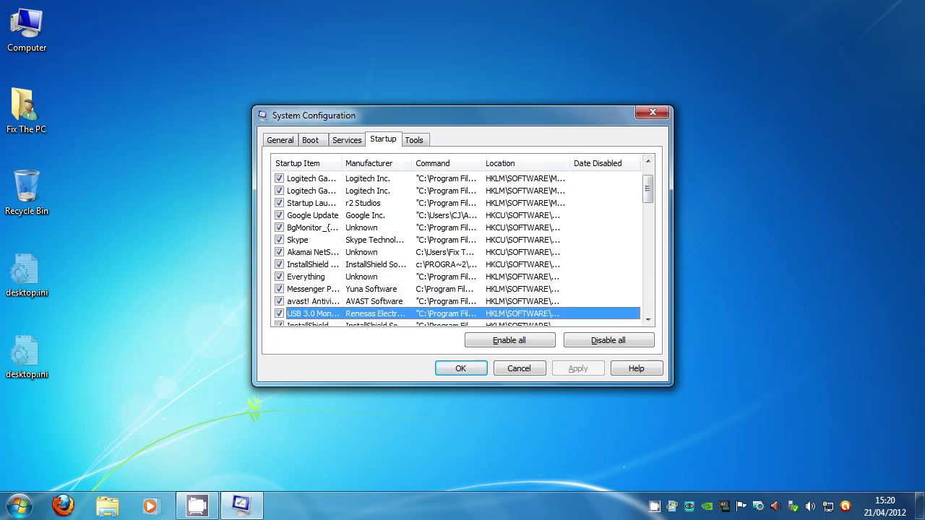
scroll(462, 248, up, 1)
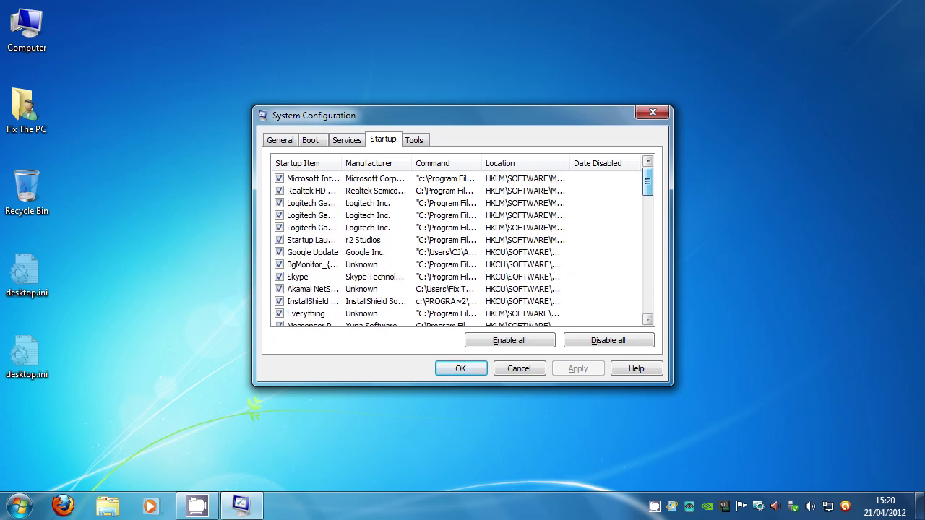
scroll(463, 247, down, 2)
scroll(463, 247, up, 2)
scroll(462, 247, down, 5)
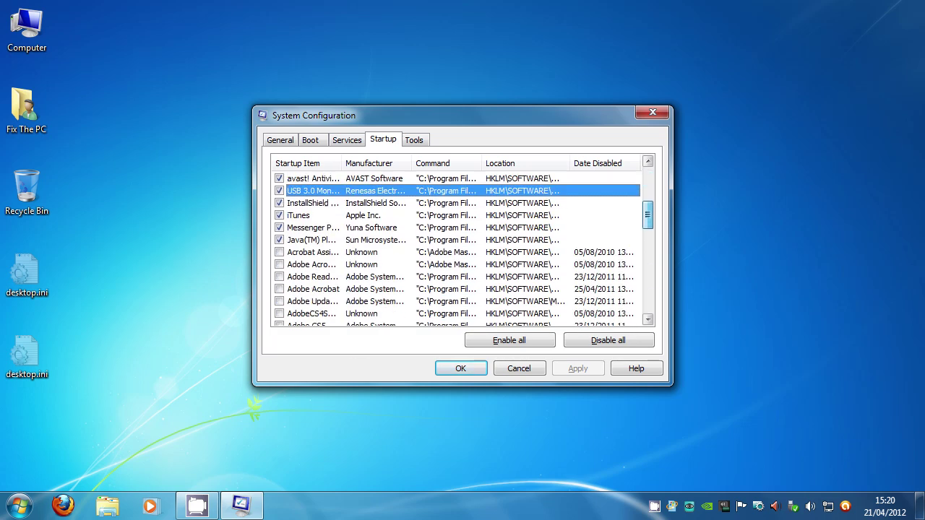
scroll(462, 247, up, 4)
scroll(462, 248, down, 10)
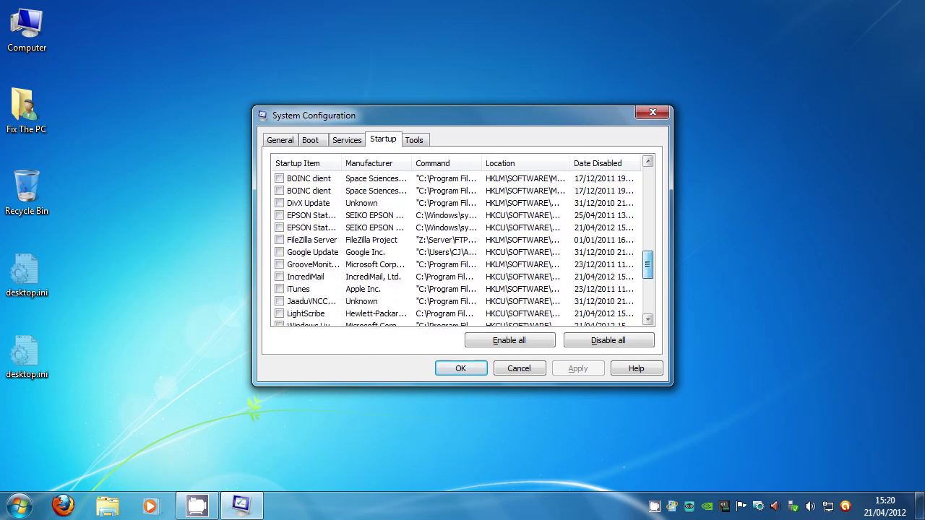
scroll(462, 247, down, 2)
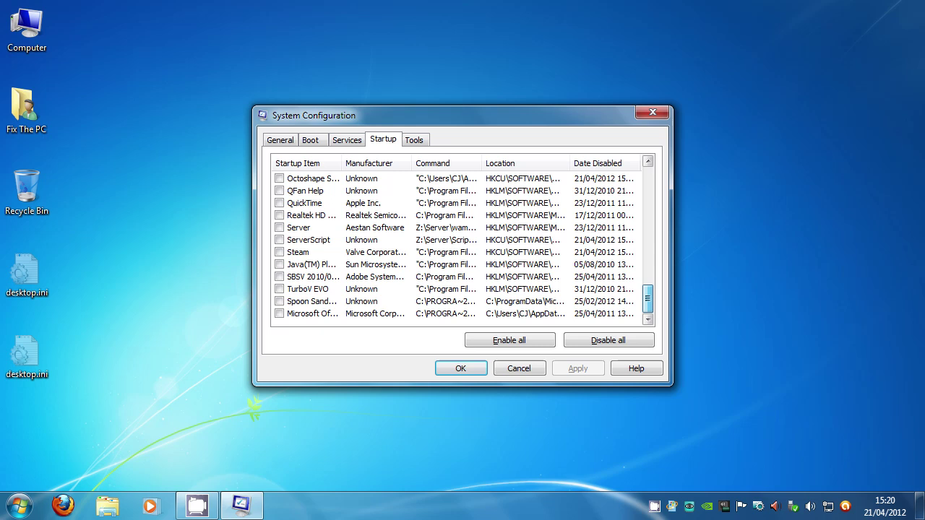
scroll(462, 247, up, 6)
scroll(462, 247, up, 8)
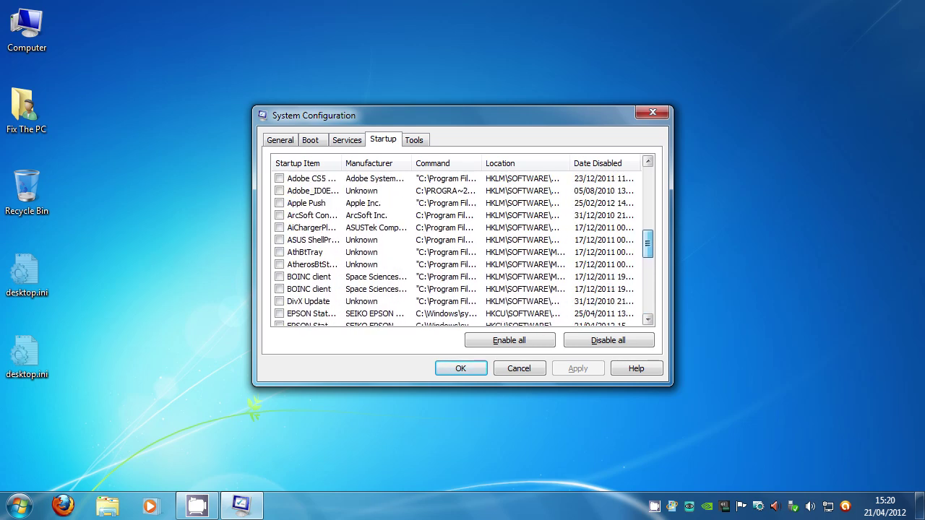
scroll(455, 247, down, 5)
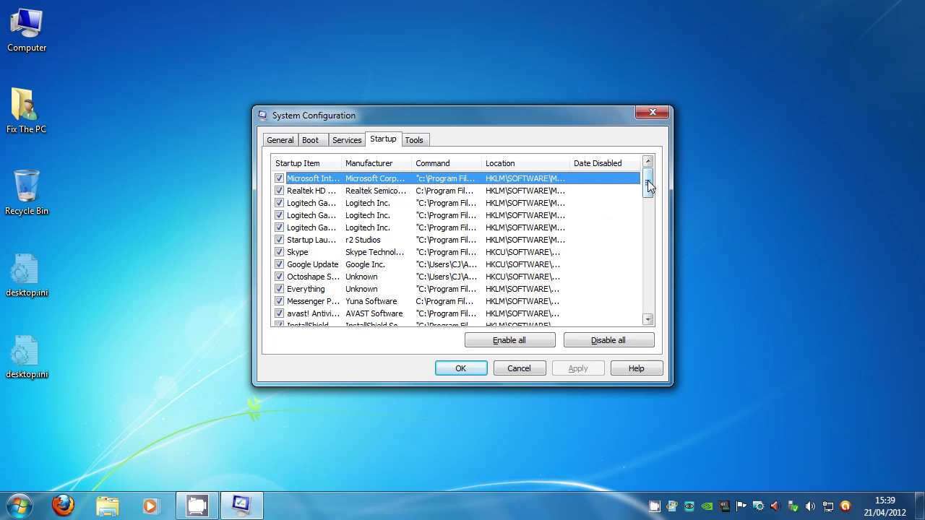
Step: Widen the Startup Item column and go through Realtek, Logitech GamePanel and Startup Launcher to Skype
mouse_move(648, 182)
mouse_down()
mouse_move(649, 306)
mouse_move(650, 166)
mouse_up()
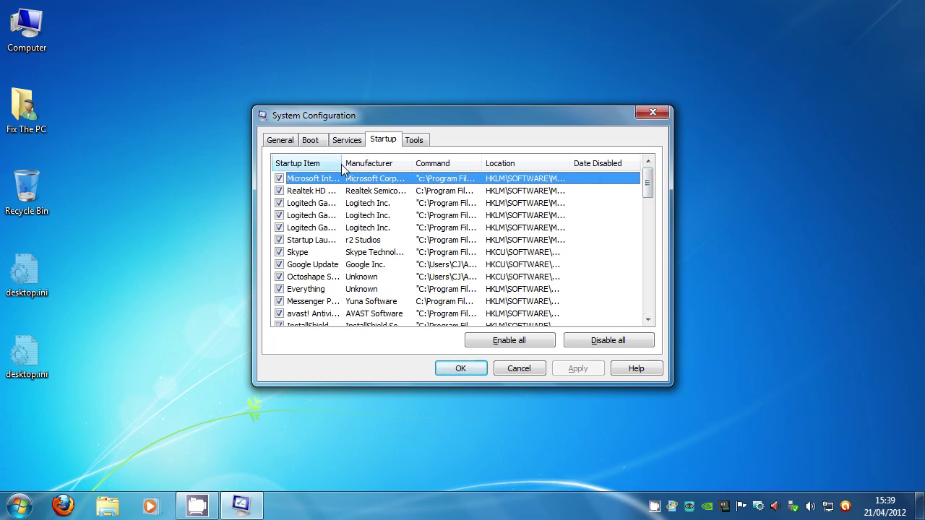
drag(343, 164, 402, 163)
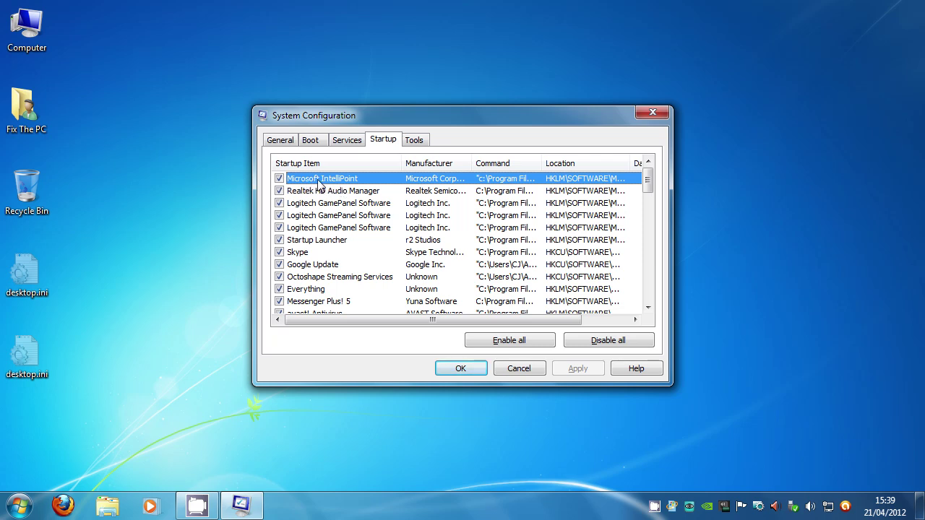
click(319, 190)
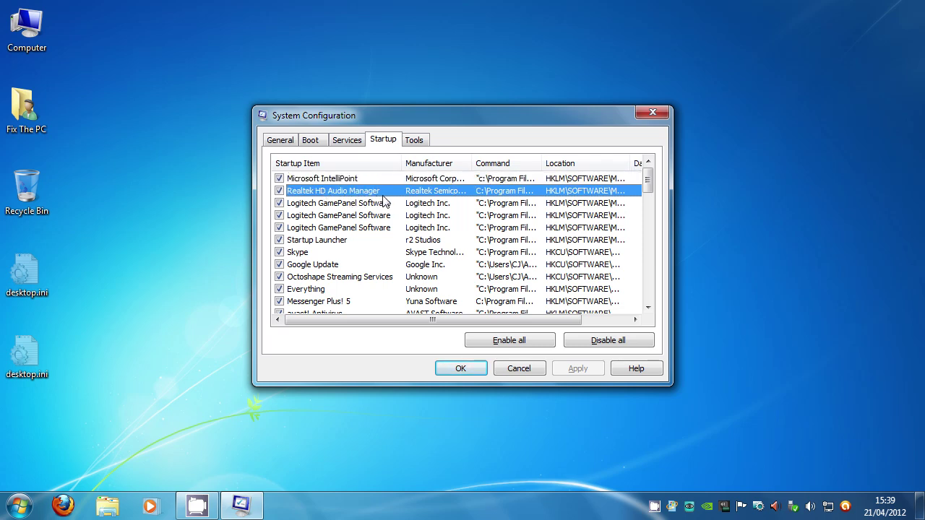
click(384, 206)
click(385, 215)
click(386, 228)
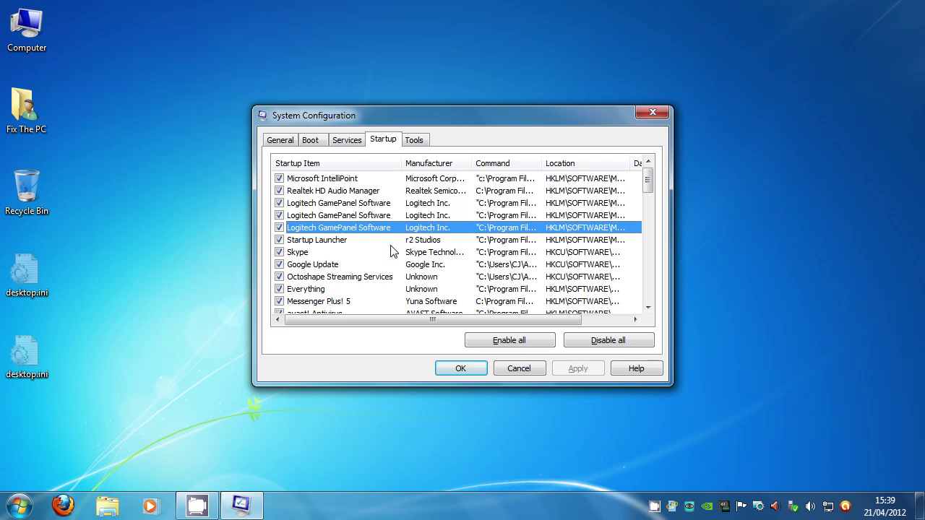
click(393, 245)
click(394, 254)
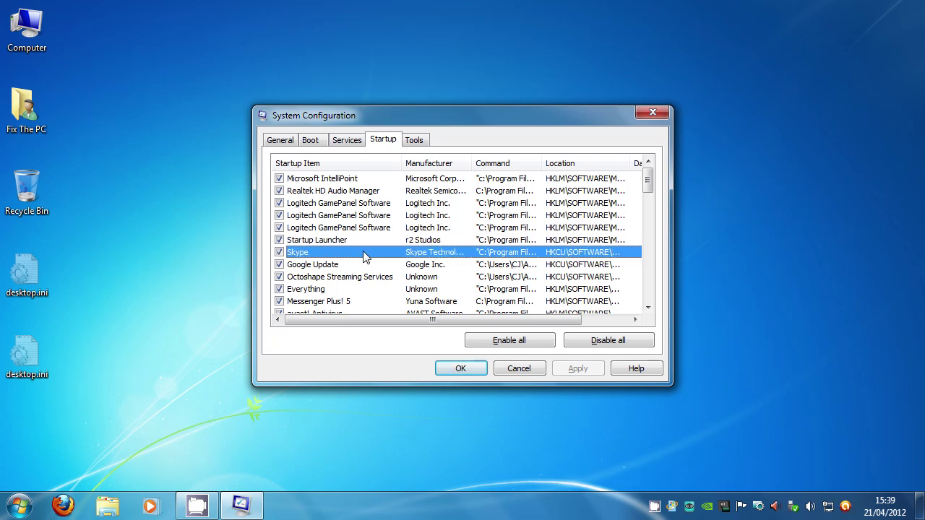
Step: Untick Skype and Octoshape Streaming Services so they no longer launch at startup
click(279, 253)
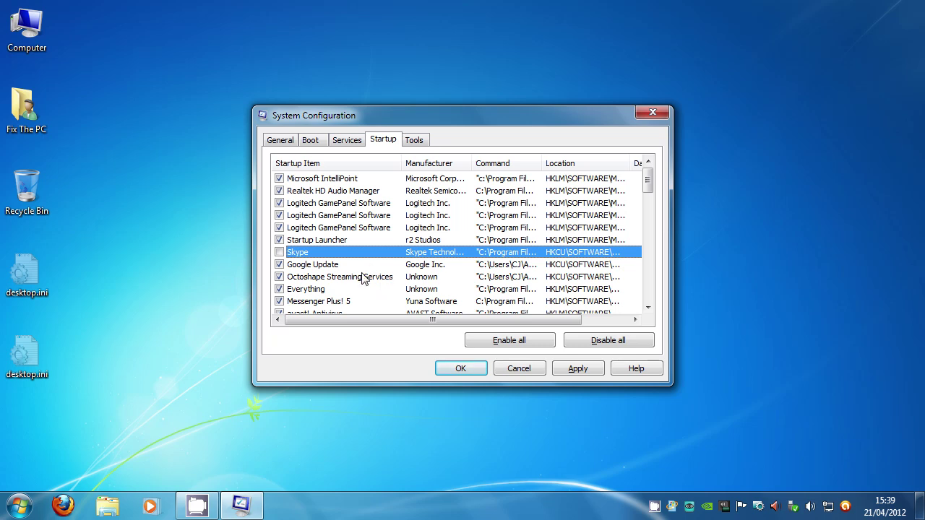
click(362, 277)
click(279, 277)
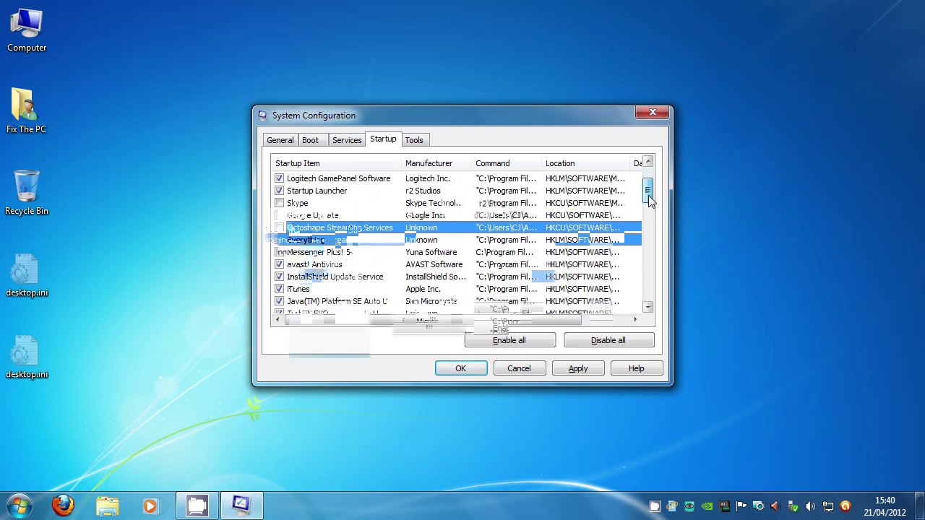
mouse_move(648, 195)
mouse_down()
mouse_move(648, 300)
mouse_move(654, 192)
mouse_up()
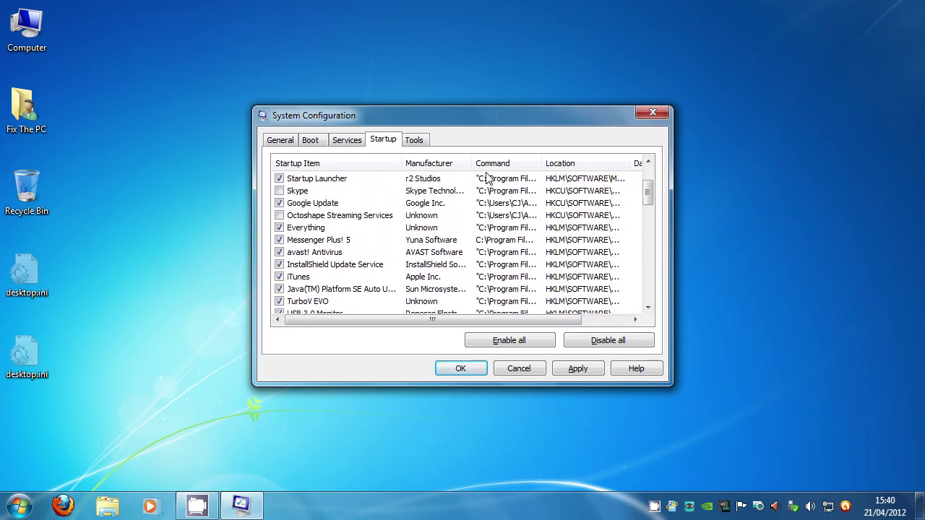
Step: Untick USB 3.0 Monitor and TurboV EVO in the startup list
scroll(442, 224, down, 1)
scroll(441, 223, up, 3)
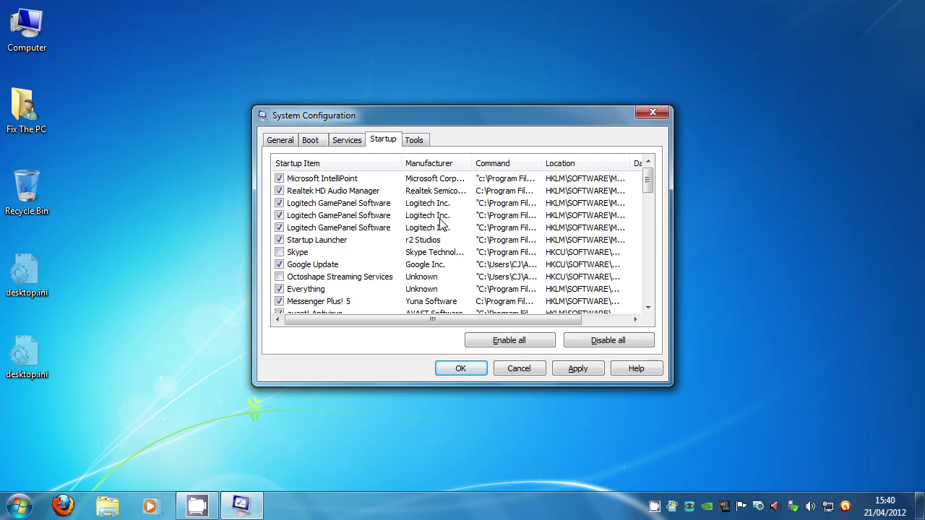
scroll(441, 224, down, 2)
scroll(329, 279, down, 1)
scroll(328, 279, down, 1)
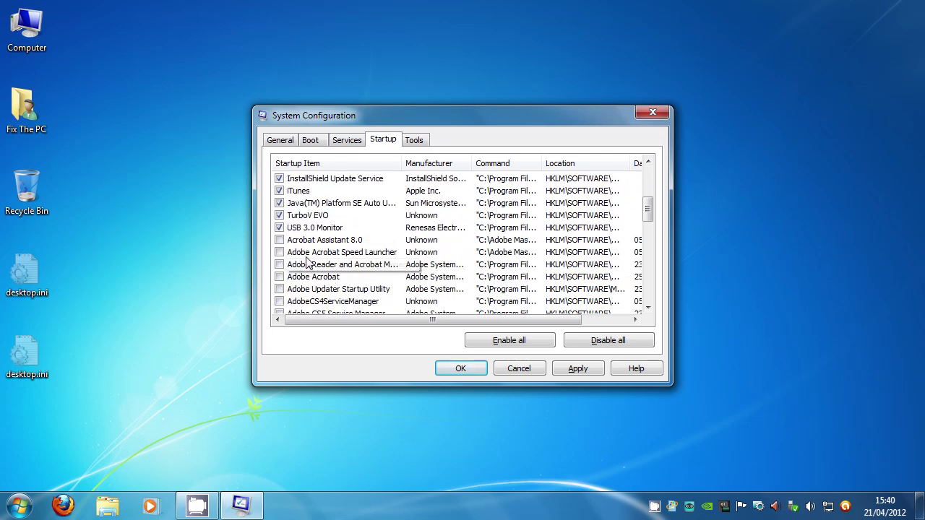
click(280, 228)
click(280, 216)
Step: Review the Adobe Acrobat, Adobe Updater and iTunes startup entries
click(327, 253)
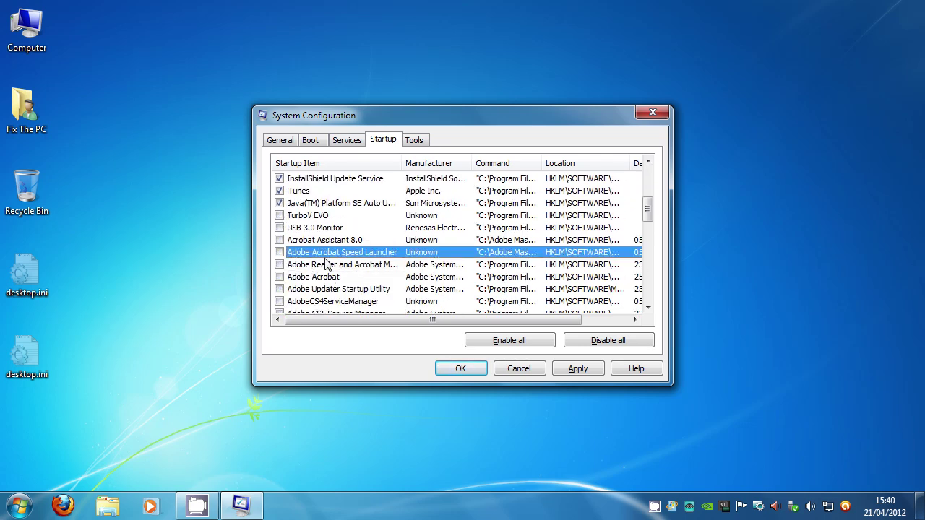
scroll(329, 275, down, 1)
click(321, 250)
click(323, 242)
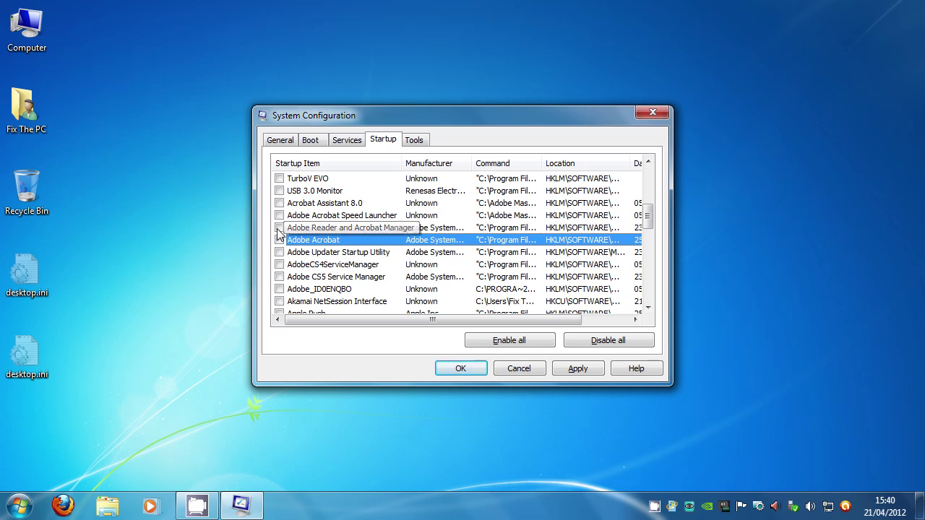
click(311, 227)
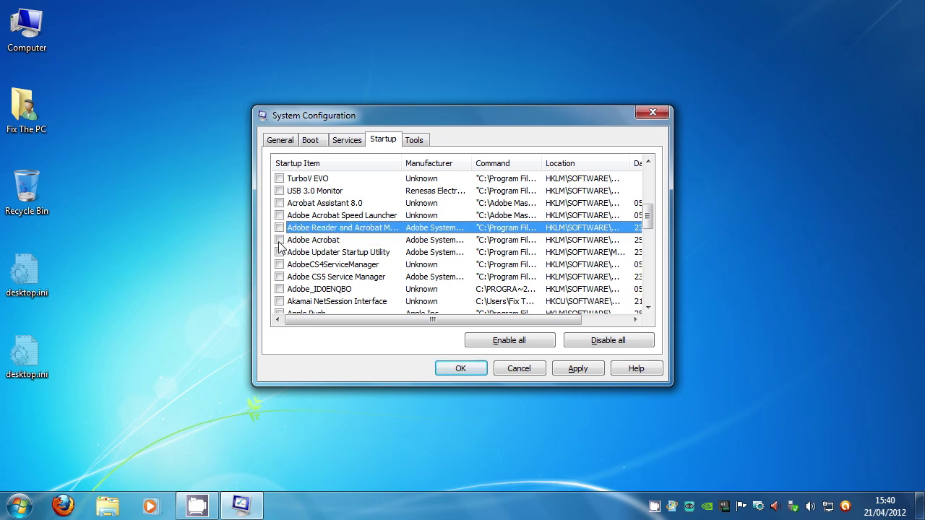
click(384, 243)
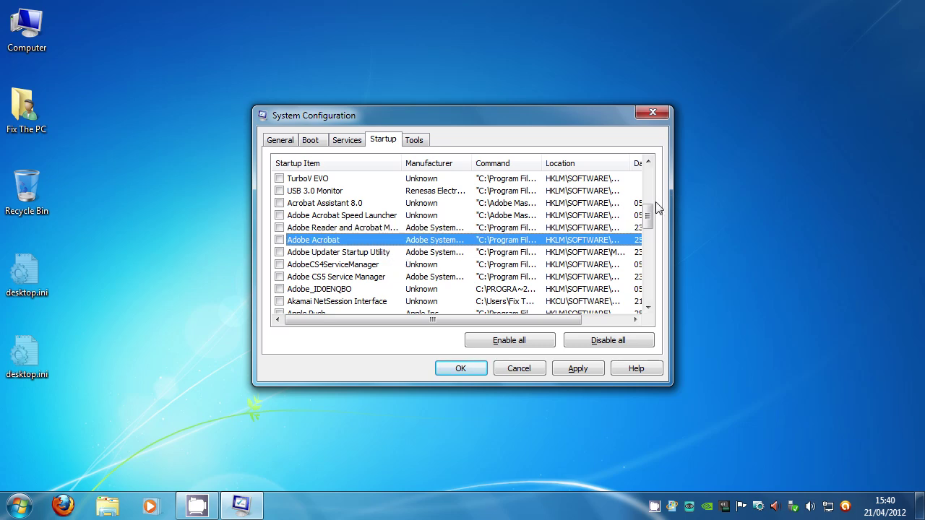
drag(648, 213, 648, 271)
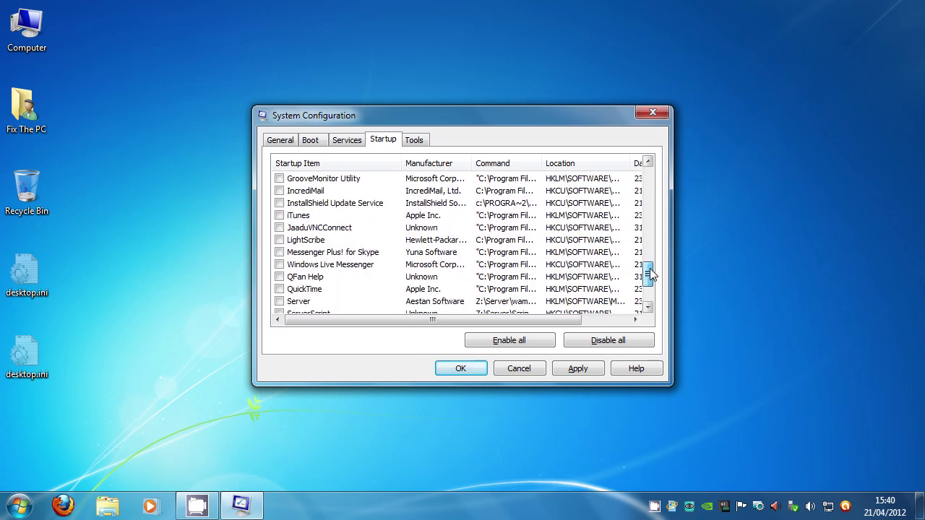
click(310, 216)
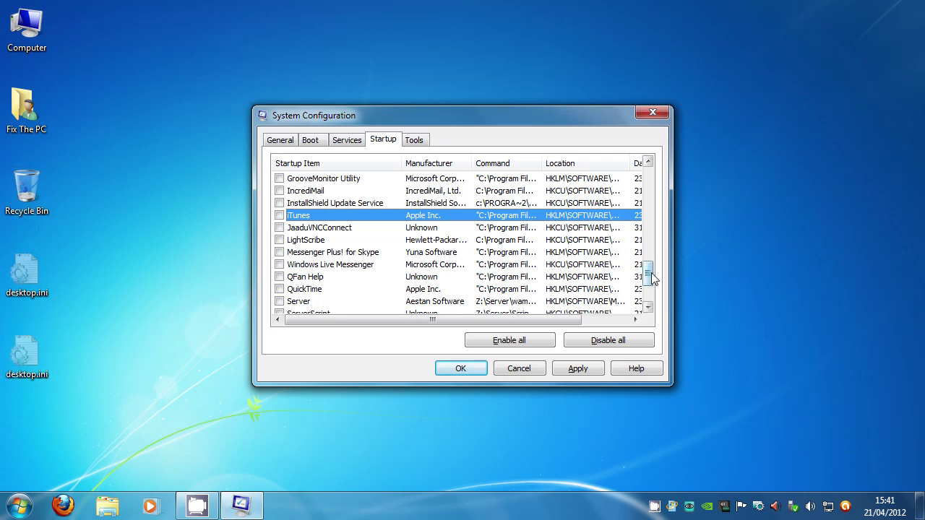
drag(648, 266, 649, 173)
Step: Apply the startup changes and review the Everything and Octoshape Streaming Services entries
click(577, 369)
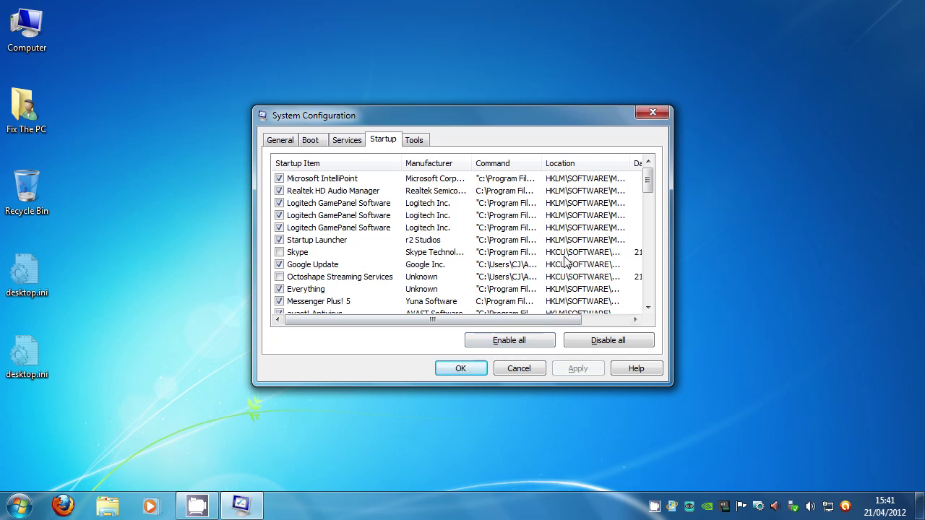
scroll(568, 260, down, 1)
click(343, 252)
click(354, 241)
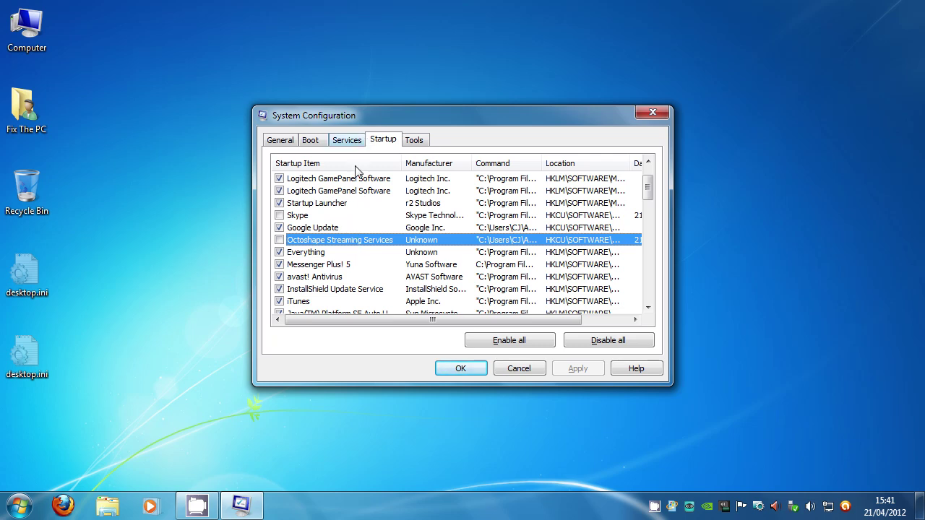
Step: Check the Google Update startup entry, then select gupdate, gupdatem and Google Updater Service on Services
click(352, 142)
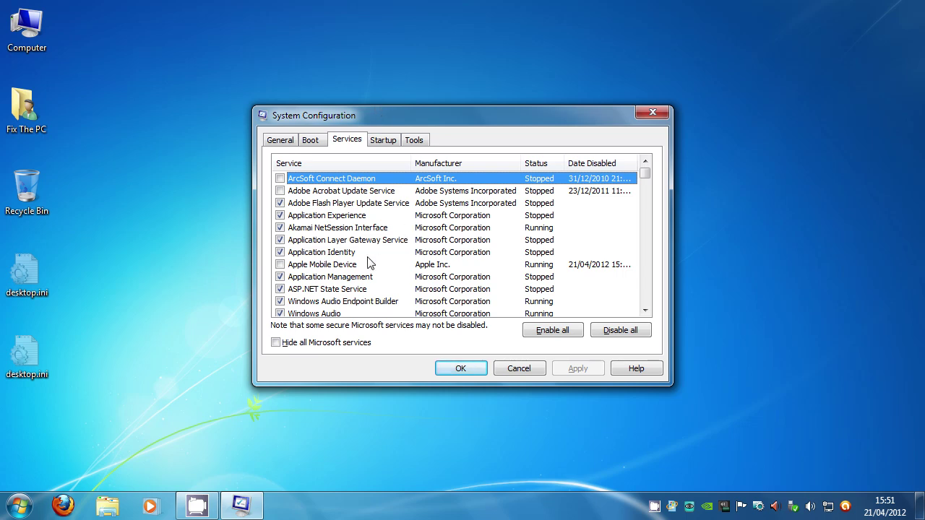
click(384, 141)
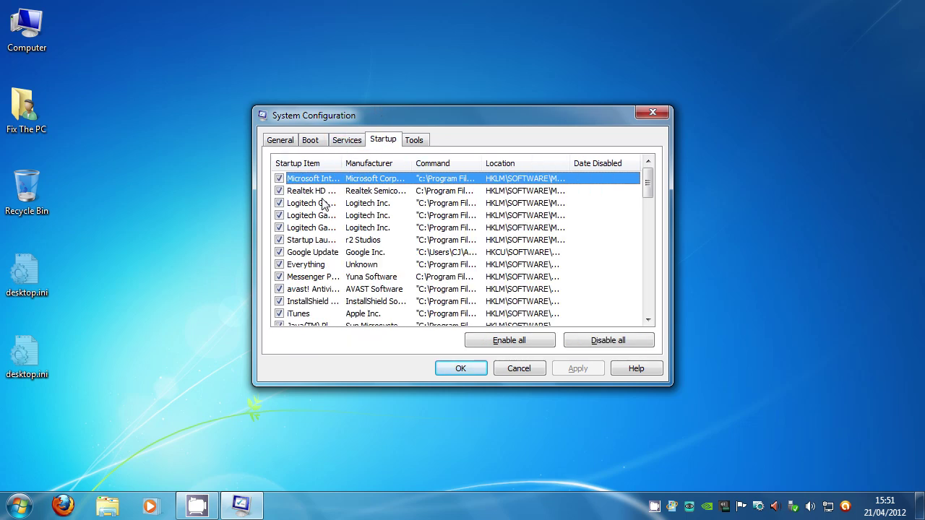
mouse_move(646, 181)
mouse_down()
mouse_move(648, 263)
mouse_move(646, 177)
mouse_up()
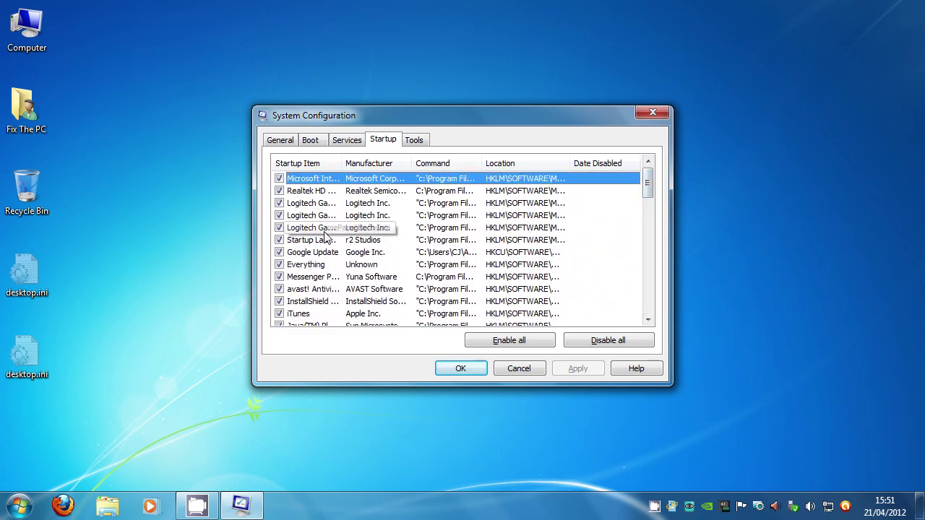
click(442, 254)
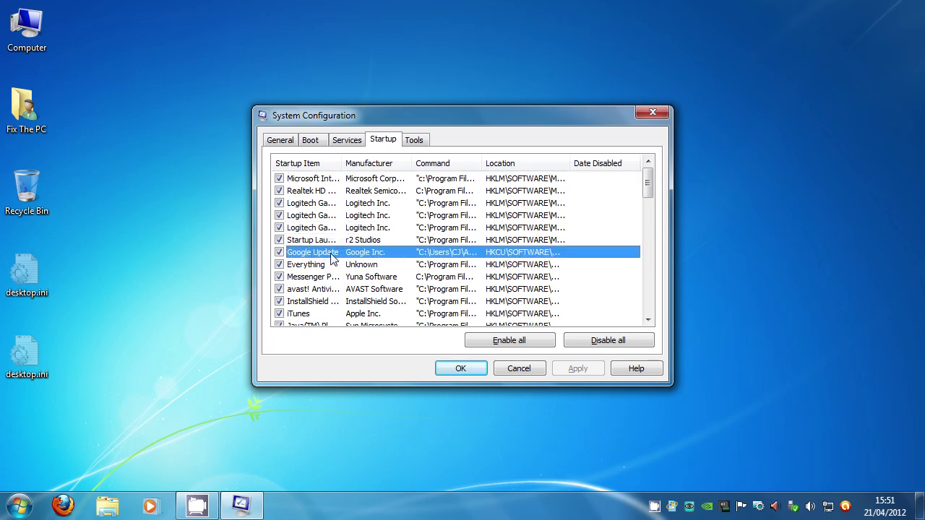
click(350, 141)
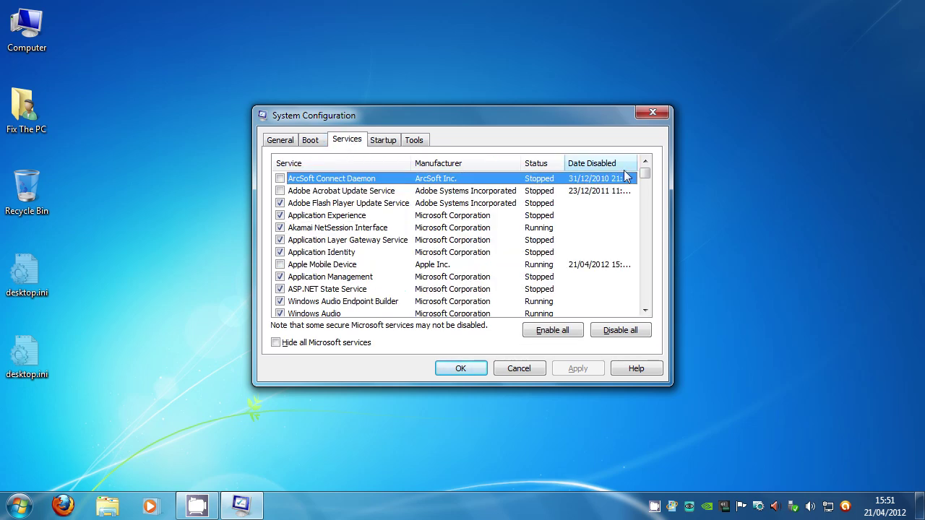
drag(646, 177, 646, 207)
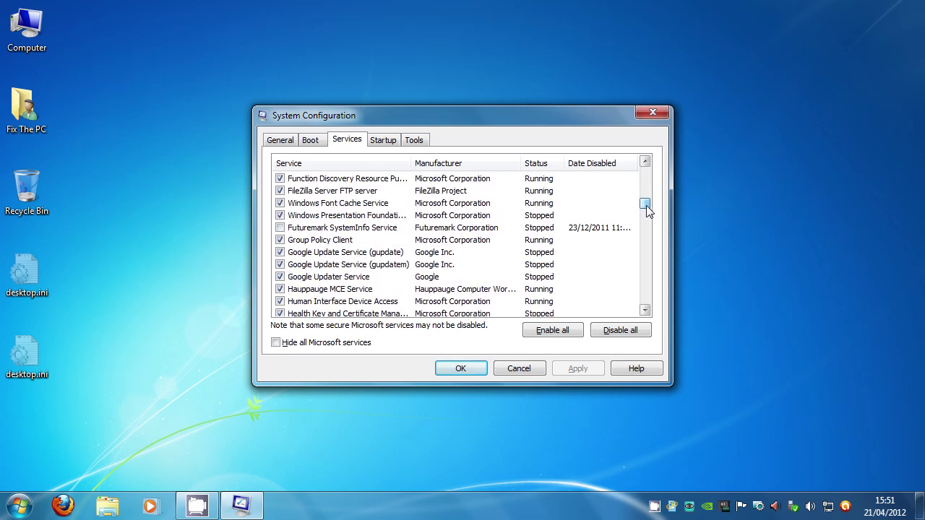
click(321, 241)
click(329, 254)
shift+click(330, 278)
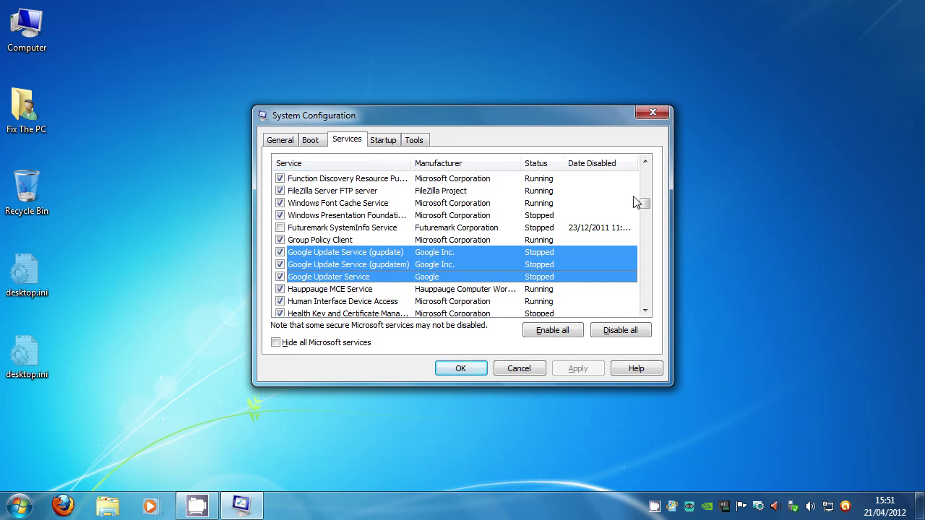
Step: Browse Microsoft services like .NET Framework NGEN, BitLocker Drive Encryption and Bluetooth Support
click(364, 221)
scroll(622, 247, up, 8)
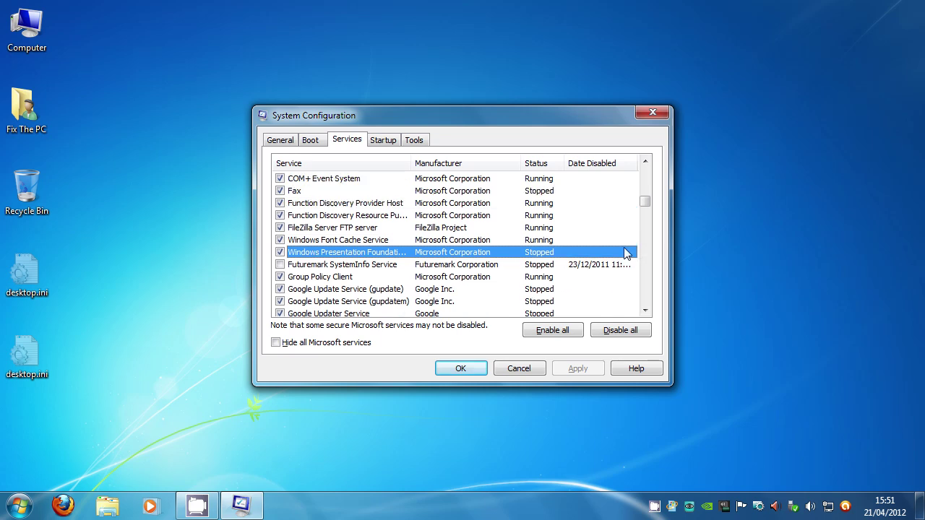
click(416, 241)
scroll(418, 241, up, 2)
scroll(418, 241, down, 1)
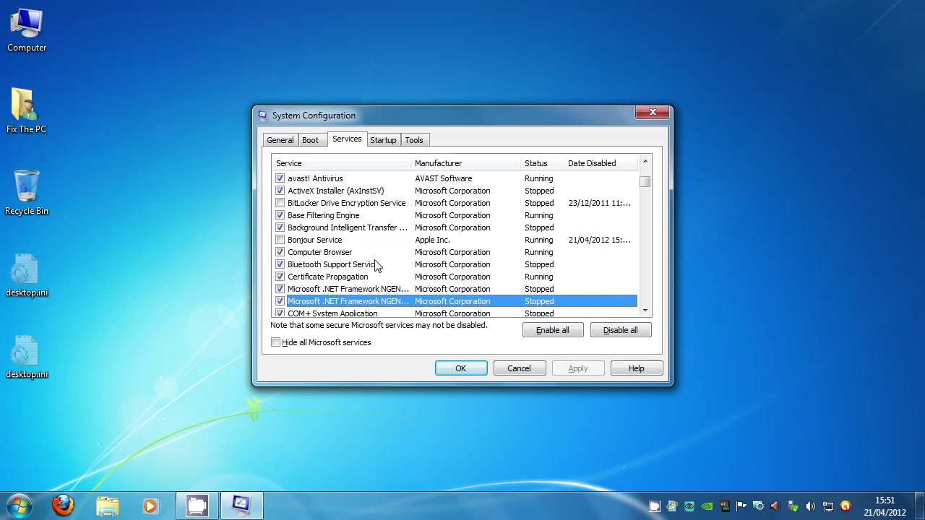
click(388, 205)
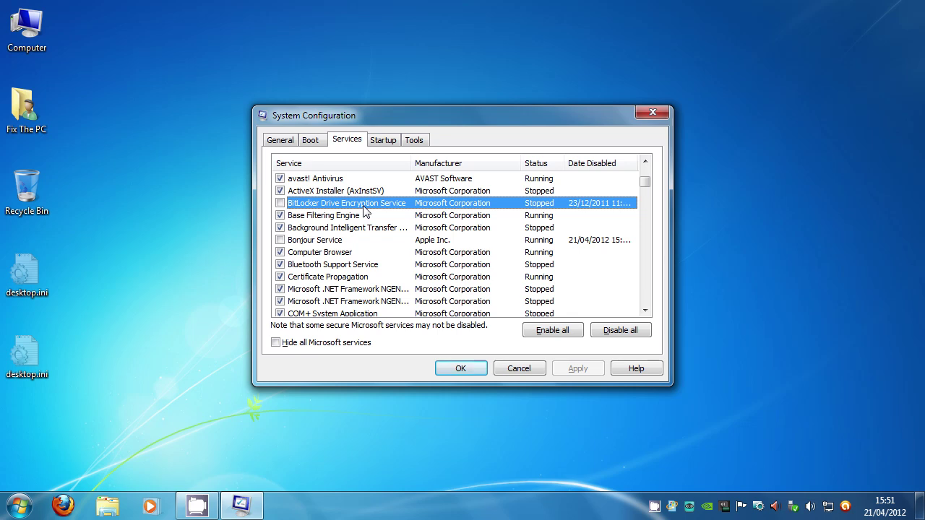
click(328, 268)
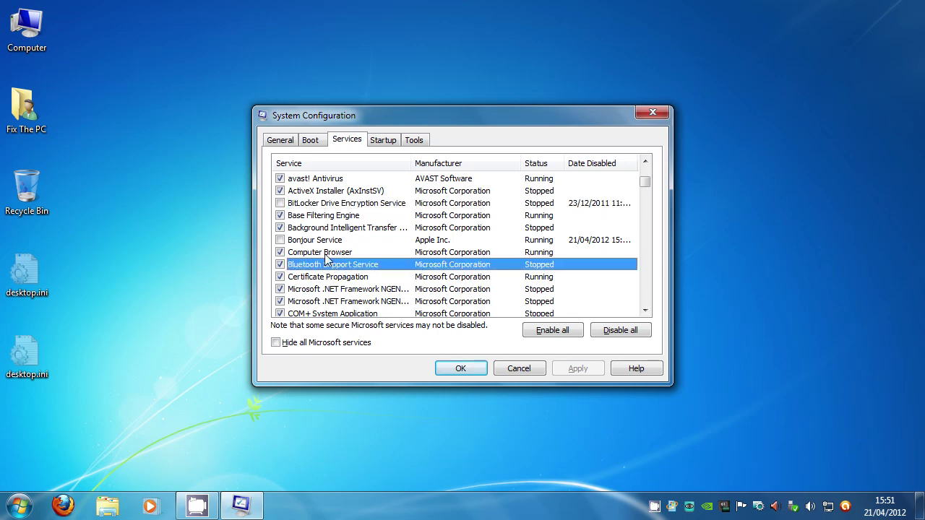
Step: Hide Microsoft services, review ArcSoft Connect Daemon and Adobe Acrobat Update, then confirm with OK
click(299, 346)
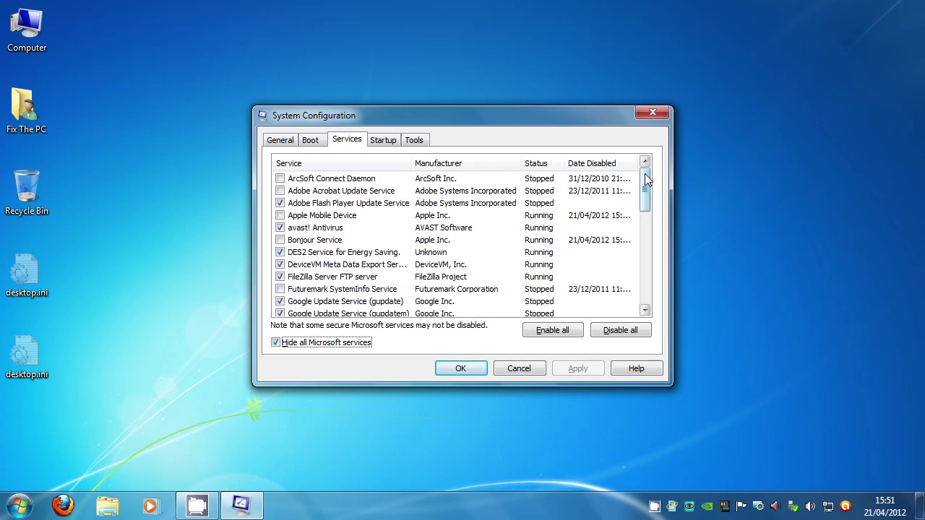
mouse_move(646, 181)
mouse_down()
mouse_move(645, 287)
mouse_move(639, 169)
mouse_up()
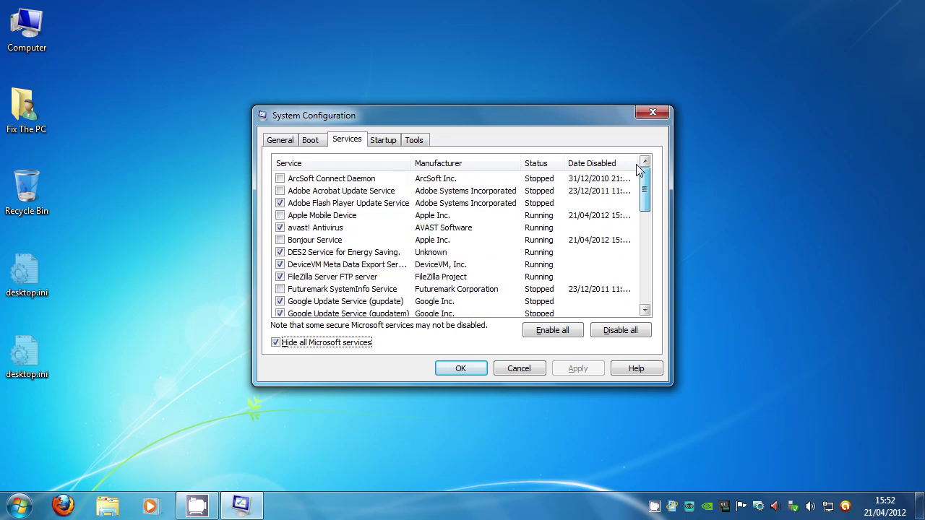
click(300, 181)
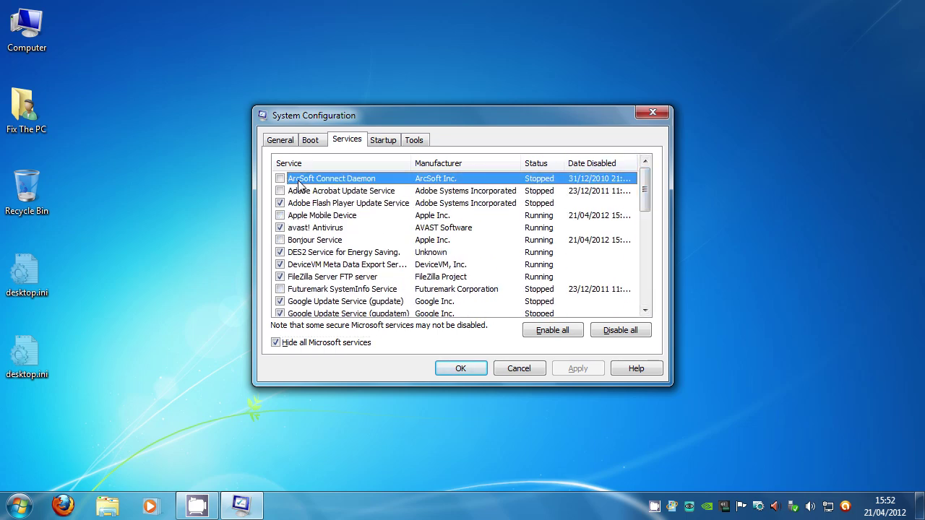
click(311, 193)
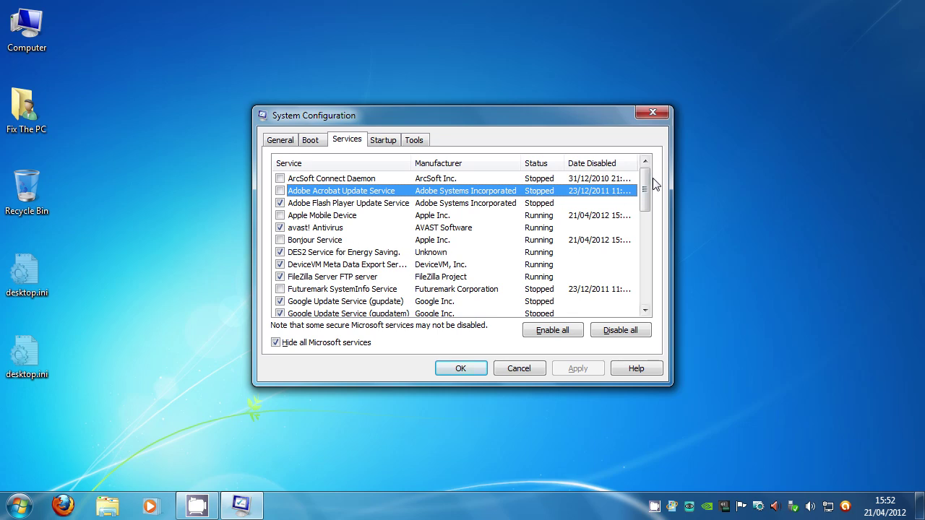
drag(645, 189, 650, 246)
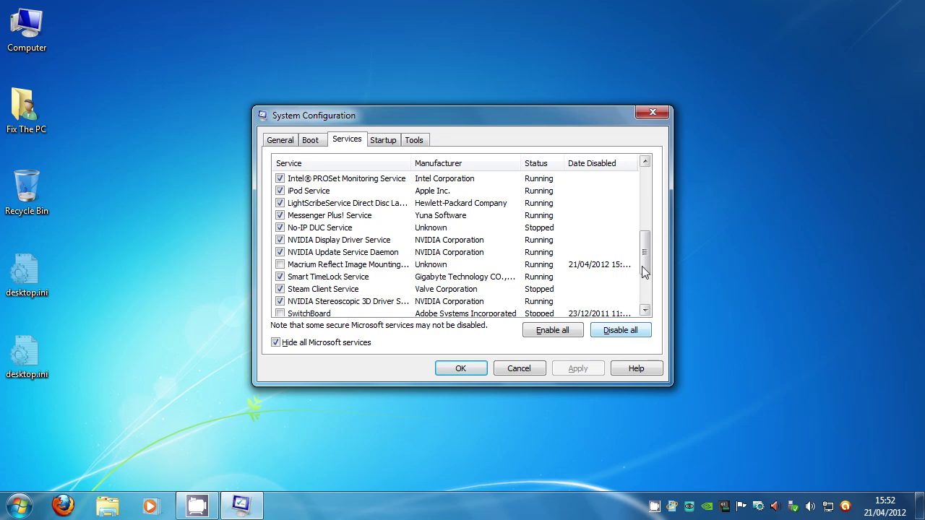
drag(644, 255, 661, 185)
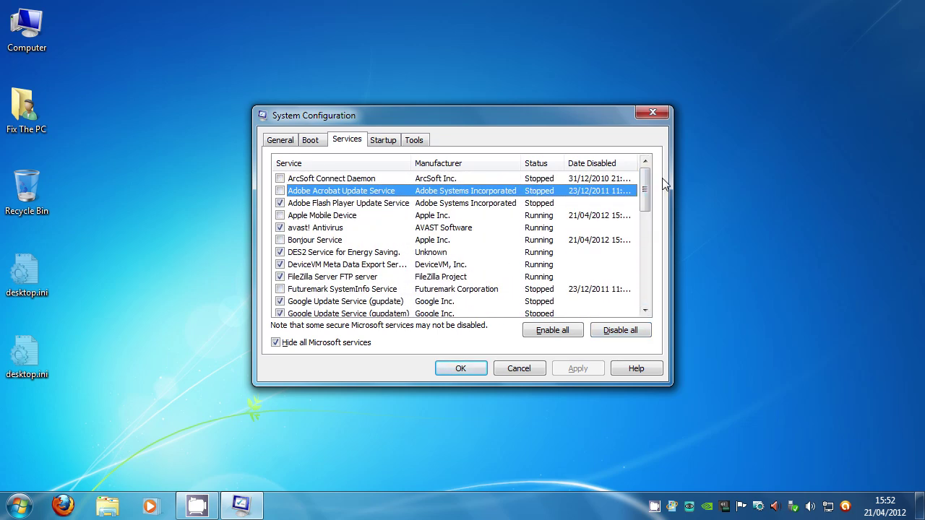
click(479, 368)
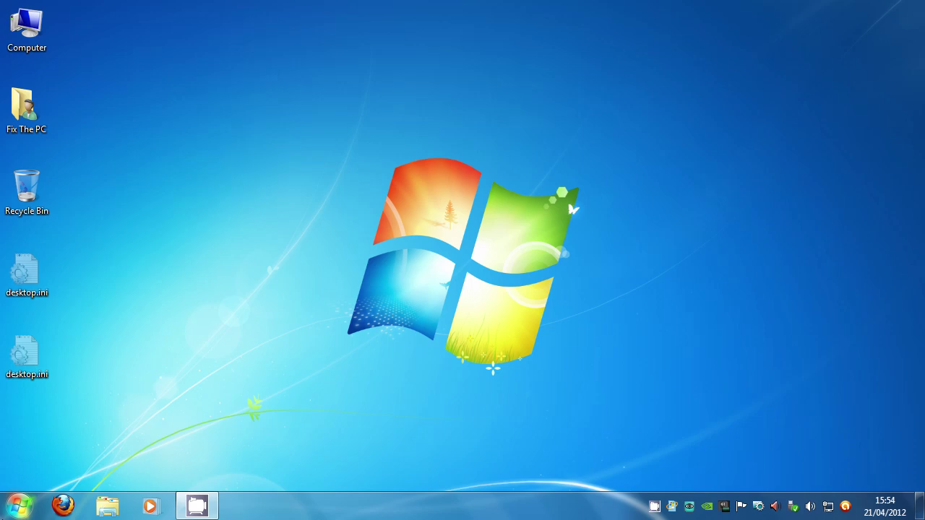
Step: Open Startup Delayer from the Start menu and set Google Update to a manual 3-minute delay
key(super)
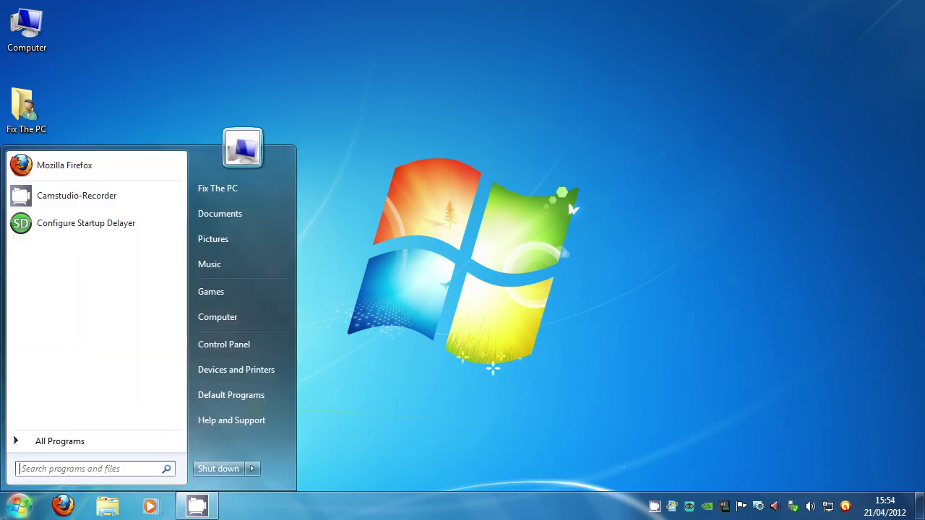
click(105, 226)
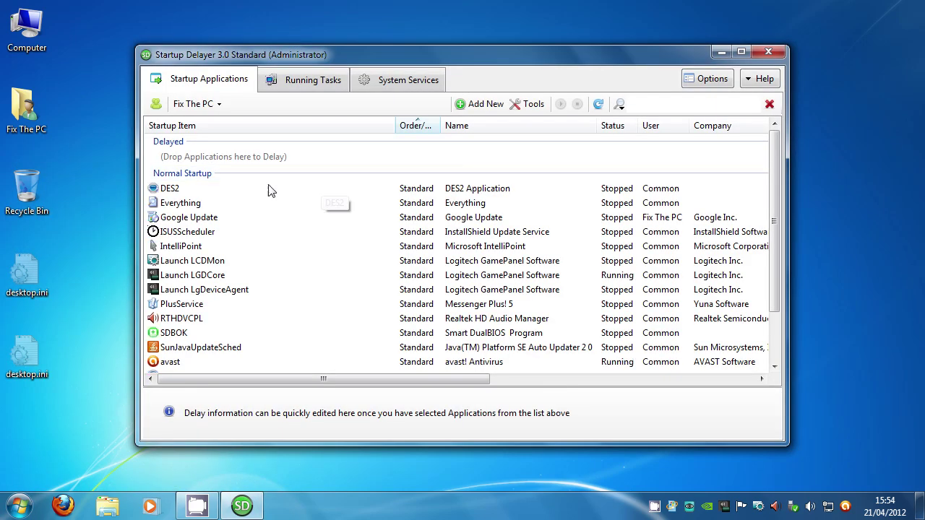
click(255, 247)
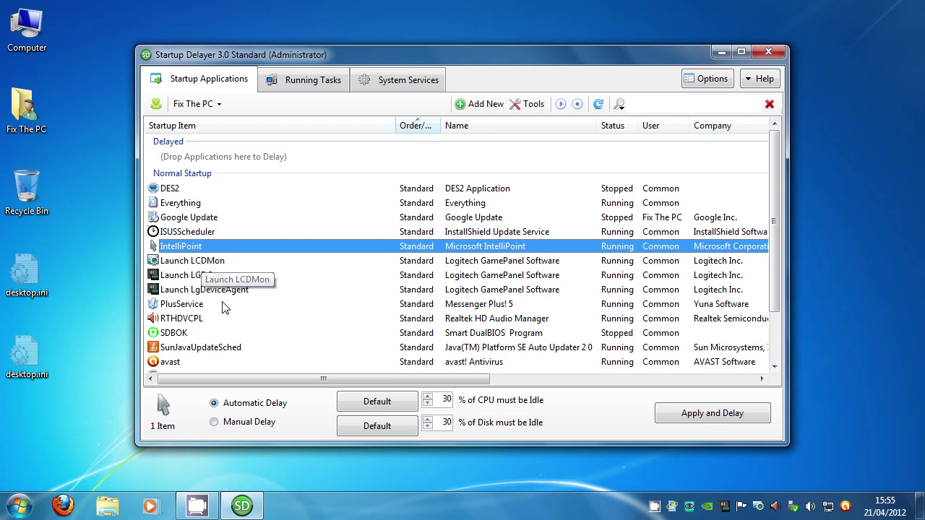
click(224, 217)
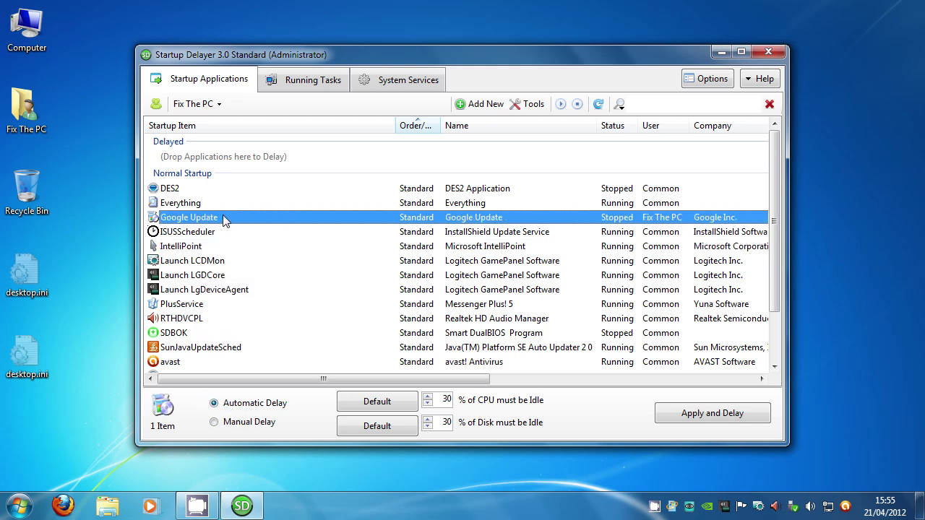
click(235, 423)
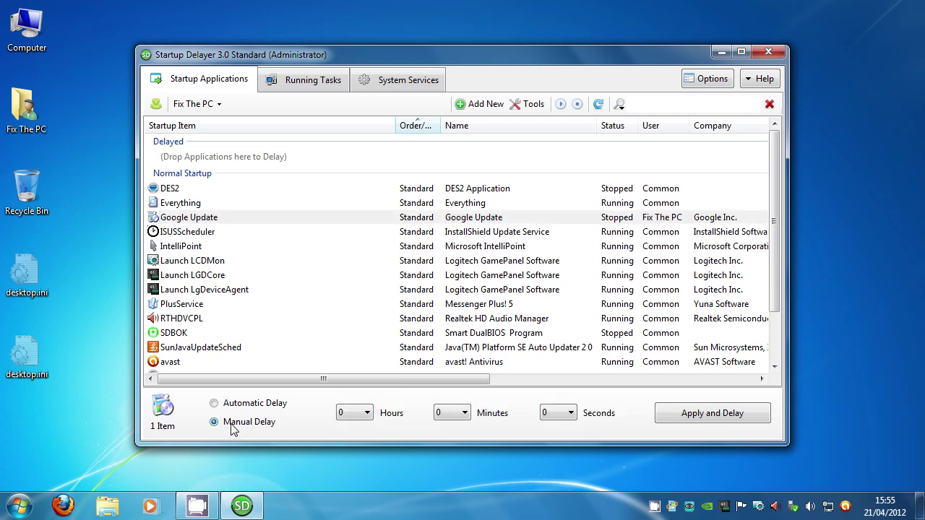
click(458, 415)
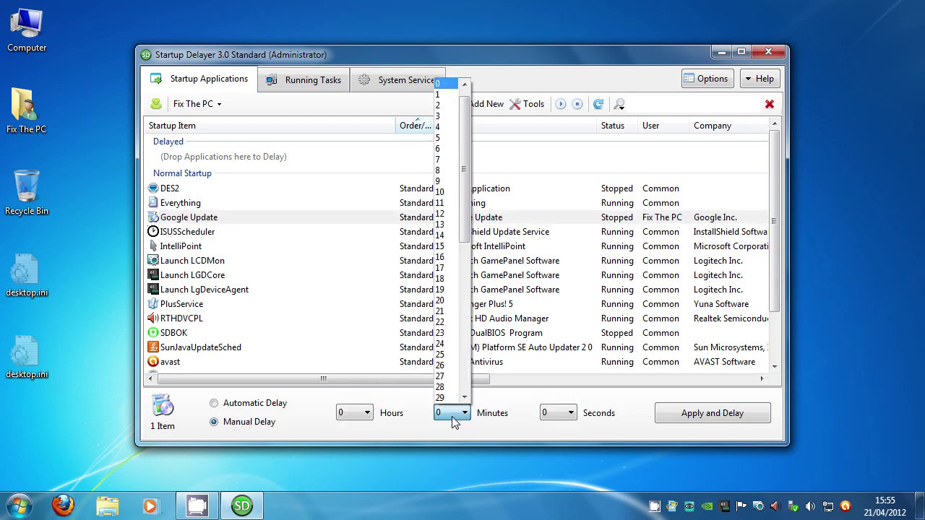
click(450, 116)
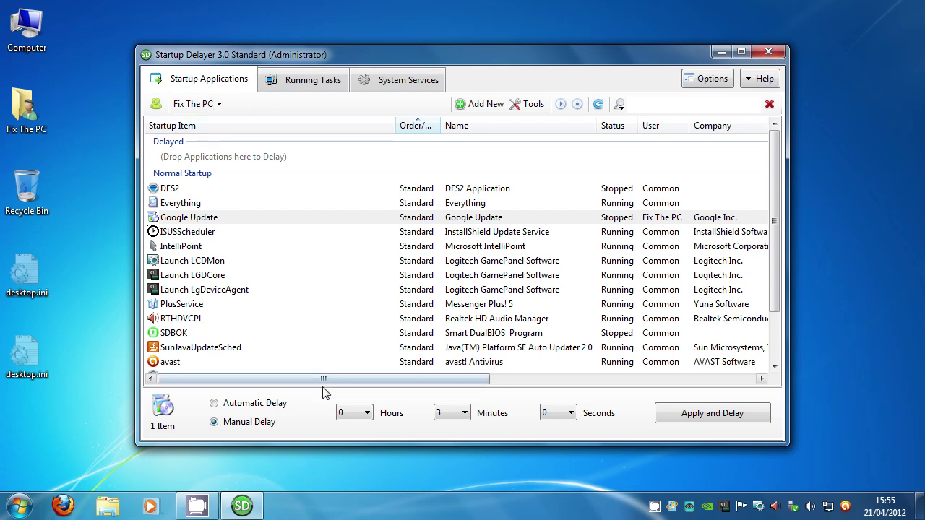
Step: Close Startup Delayer, open and dismiss the Start menu, and drag across the empty desktop
click(768, 54)
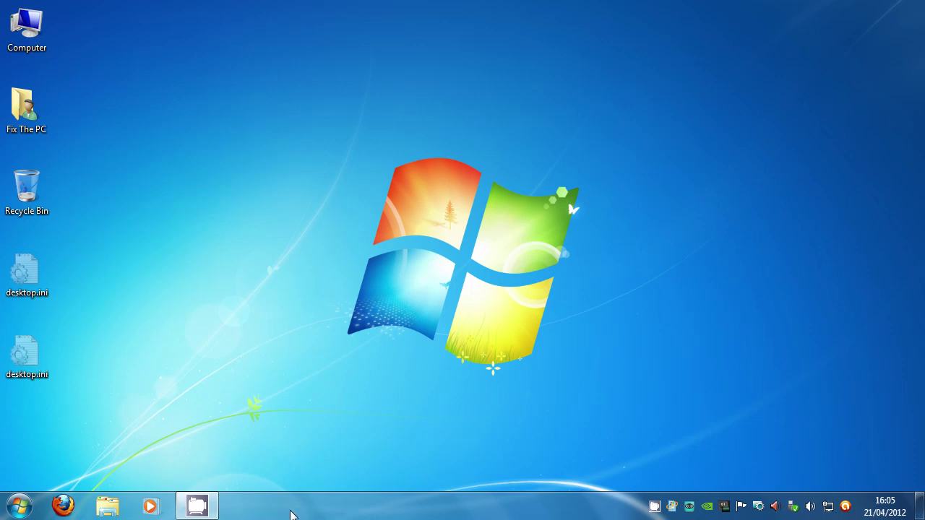
click(19, 506)
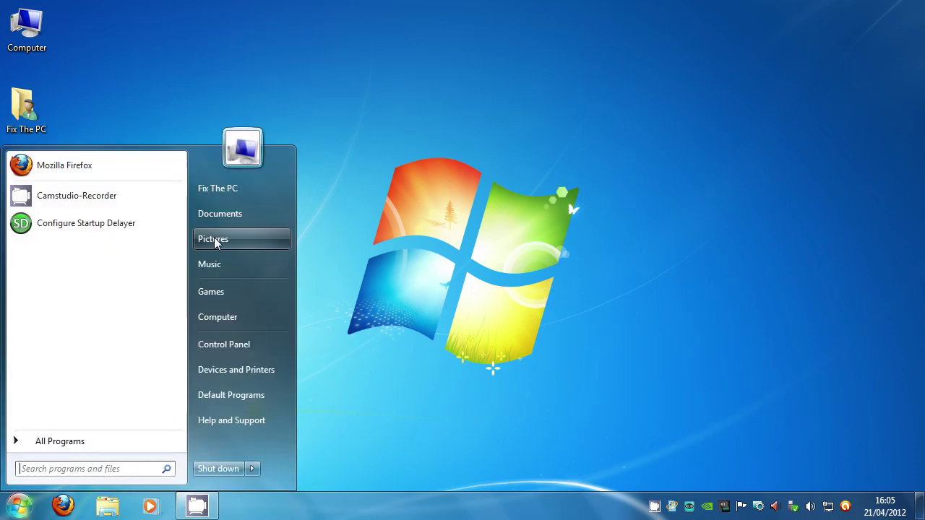
click(421, 274)
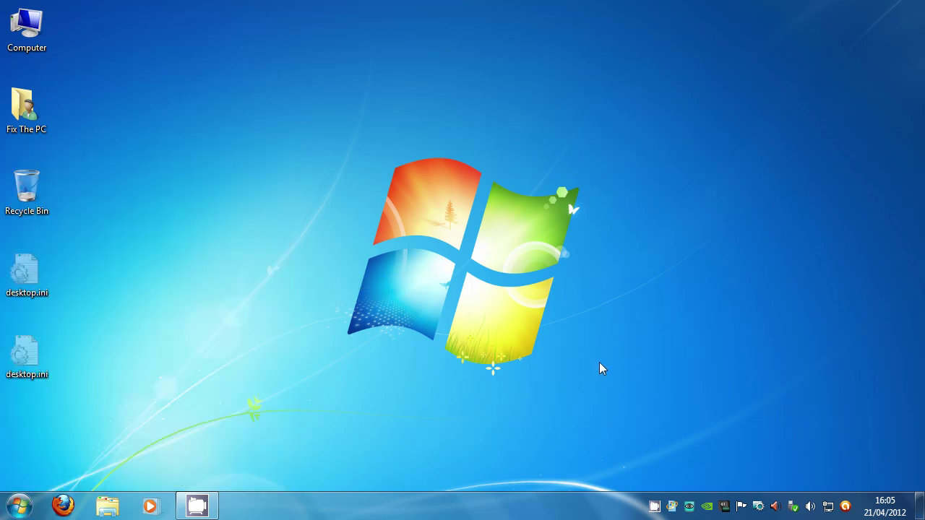
drag(616, 403, 331, 133)
Step: Open Personalize from the desktop menu, scroll to Basic and High Contrast themes, reposition the window
right_click(344, 228)
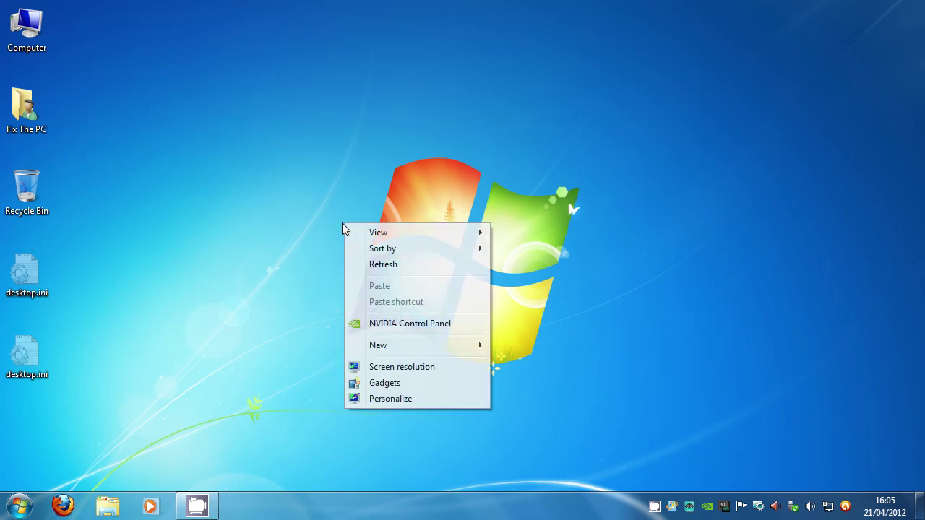
click(394, 406)
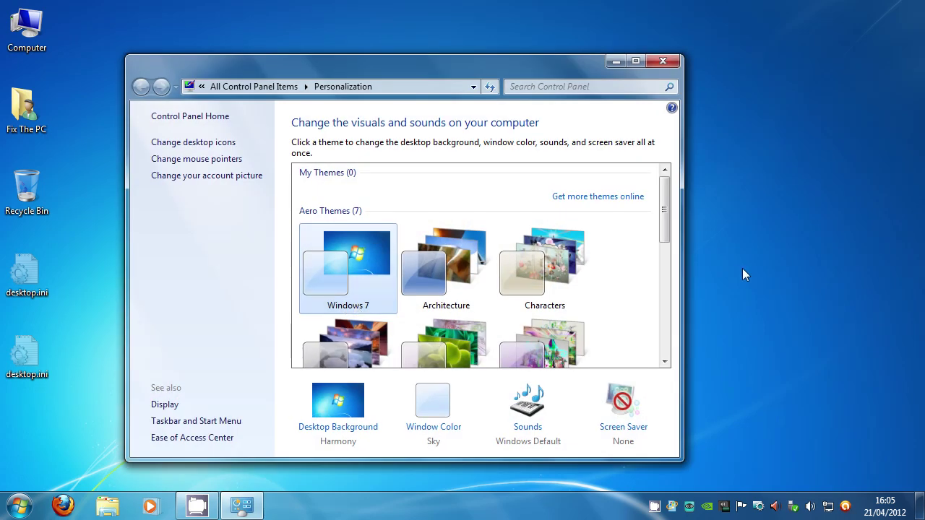
drag(664, 208, 660, 308)
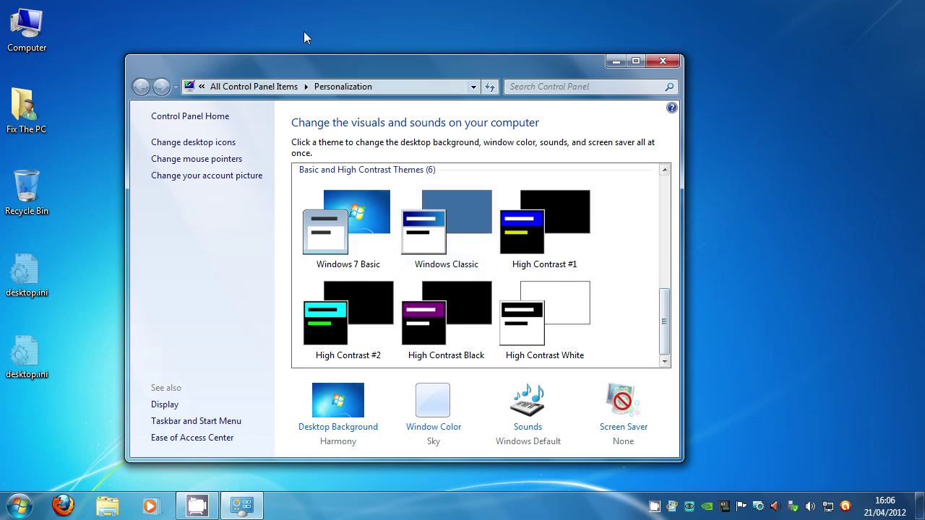
drag(155, 65, 222, 68)
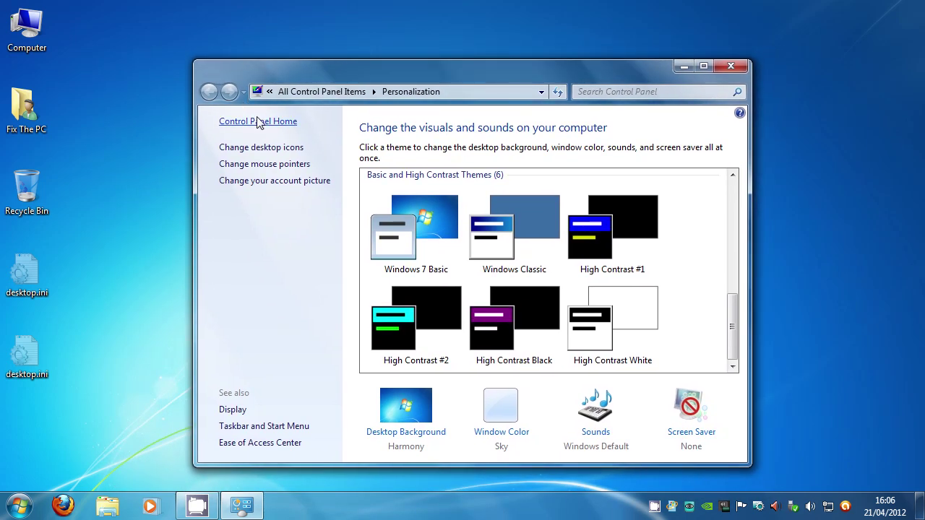
Step: Apply Windows 7 Basic then Windows Classic, close Personalization, and view the classic Start menu
click(405, 210)
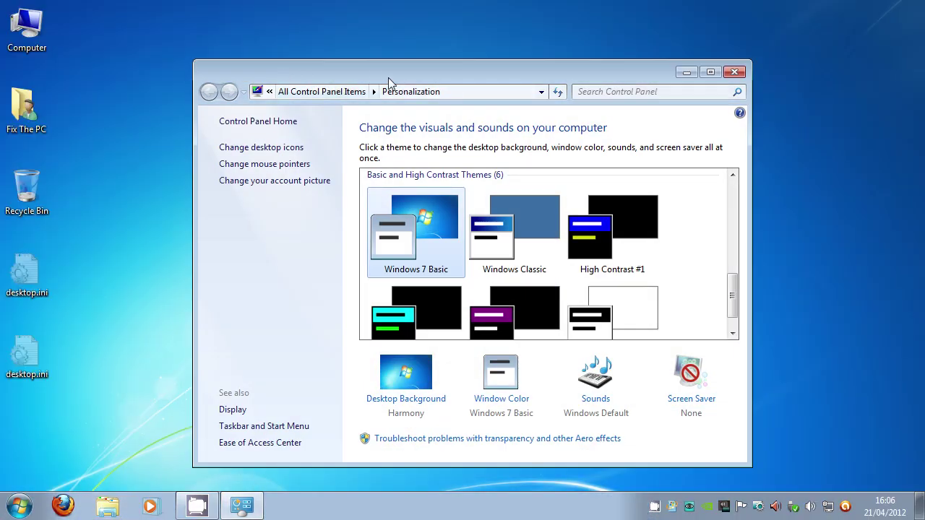
mouse_move(390, 80)
mouse_down()
mouse_move(391, 72)
mouse_move(438, 98)
mouse_move(548, 100)
mouse_move(472, 52)
mouse_move(394, 85)
mouse_move(448, 103)
mouse_move(432, 74)
mouse_move(457, 94)
mouse_move(370, 88)
mouse_move(378, 82)
mouse_move(368, 132)
mouse_move(476, 94)
mouse_move(371, 50)
mouse_move(378, 90)
mouse_up()
click(496, 279)
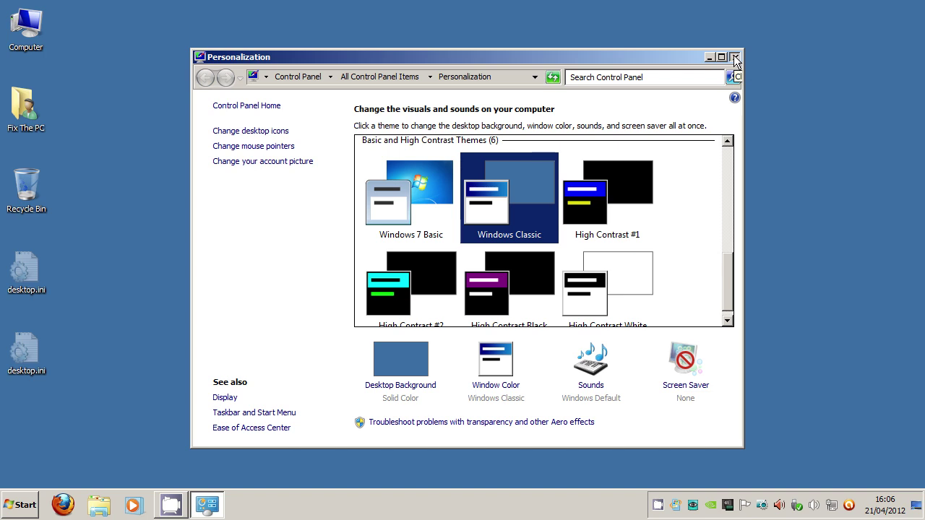
click(735, 58)
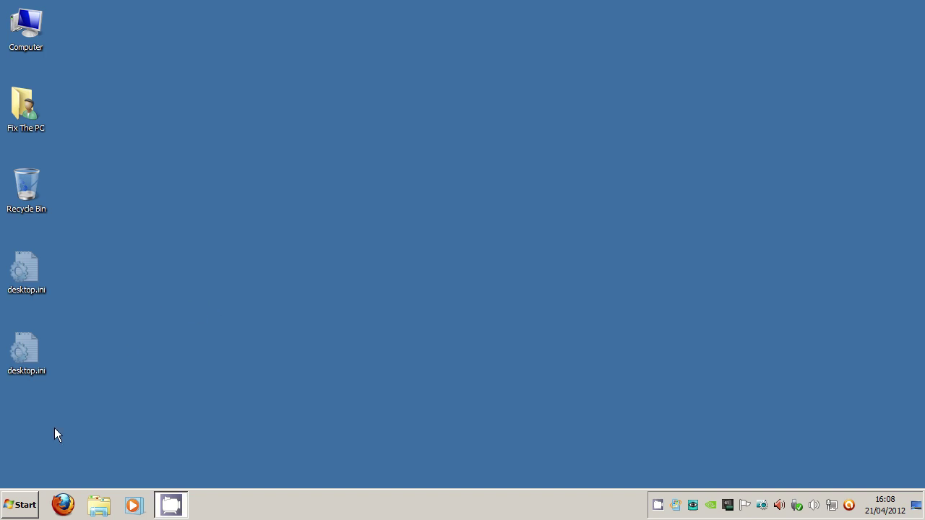
click(23, 506)
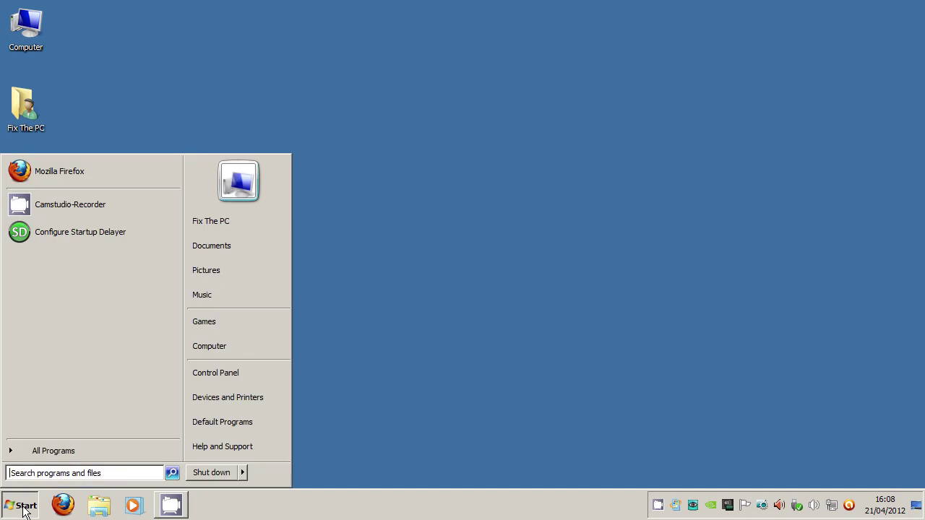
Step: Open the Documents library and confirm its Folder Options from the Tools menu unchanged
click(224, 246)
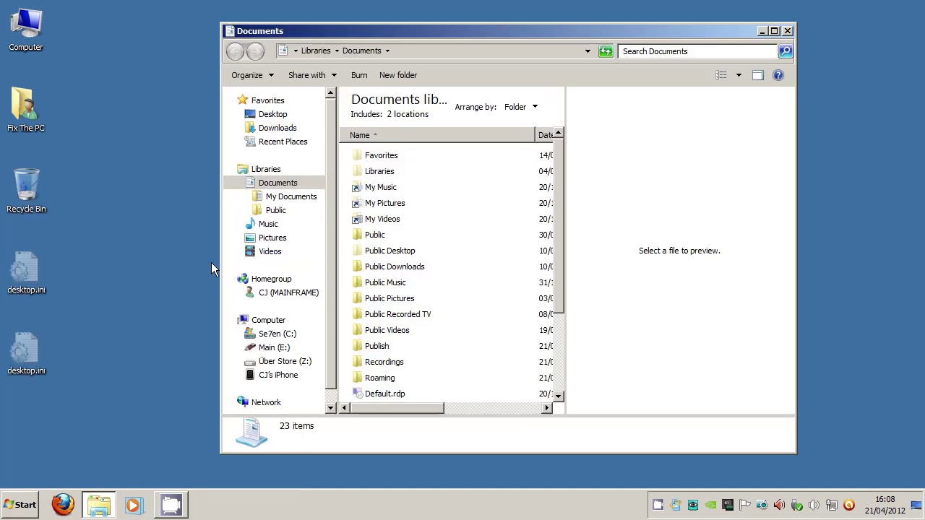
key(alt)
click(311, 71)
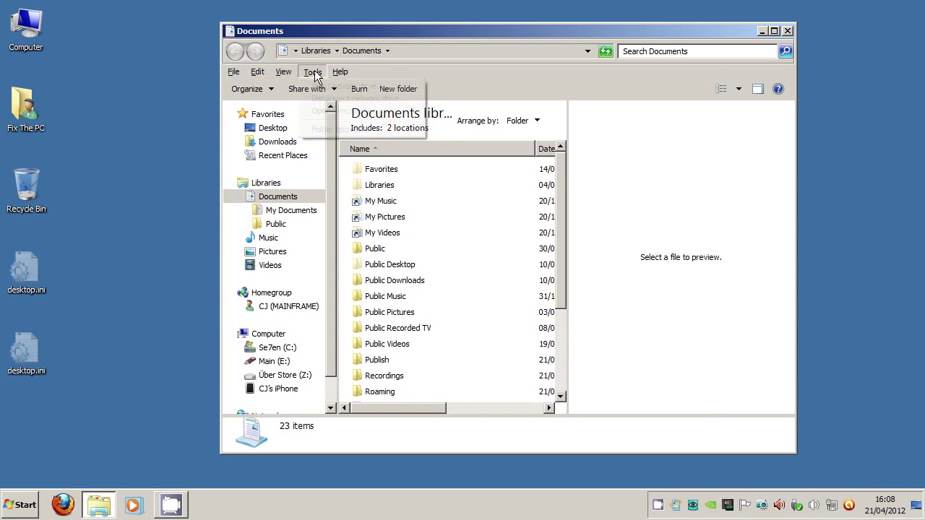
click(331, 130)
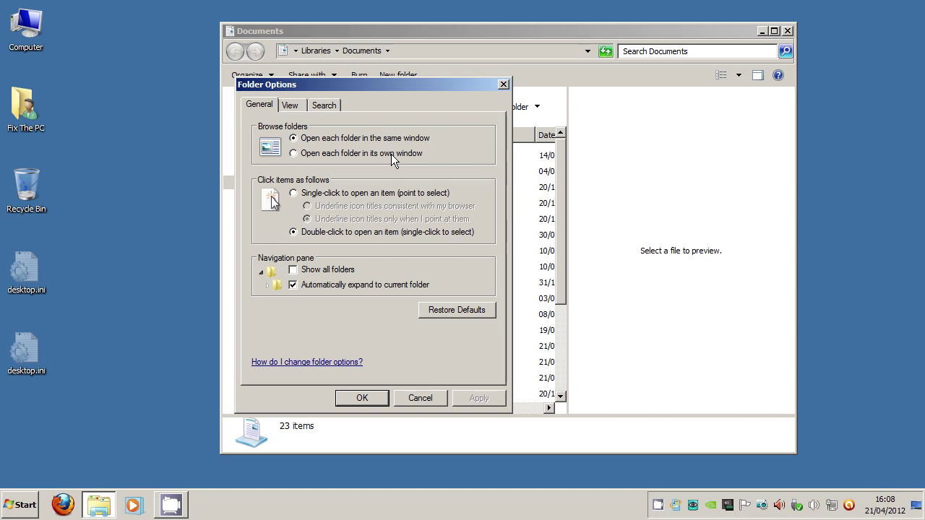
click(362, 402)
drag(302, 25, 261, 37)
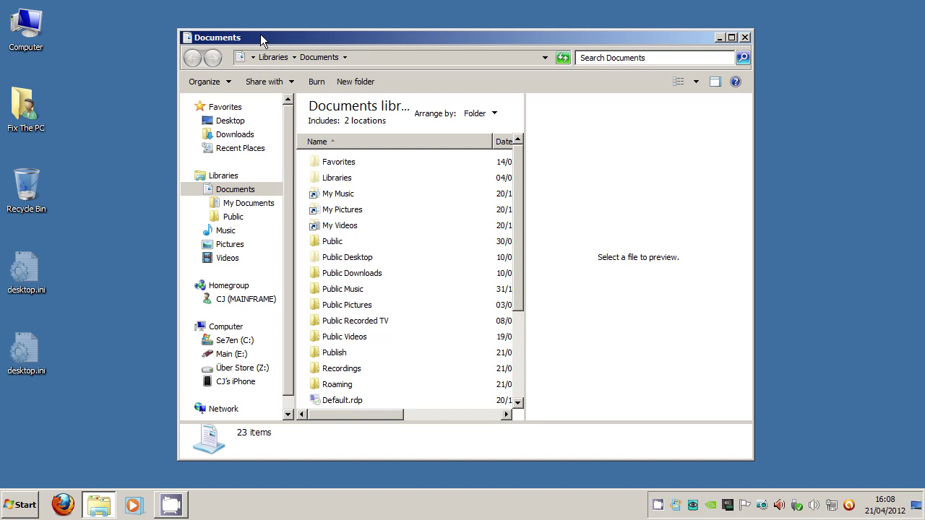
Step: Close the Documents window and reapply the Windows 7 Aero theme via Personalize
click(742, 38)
right_click(329, 195)
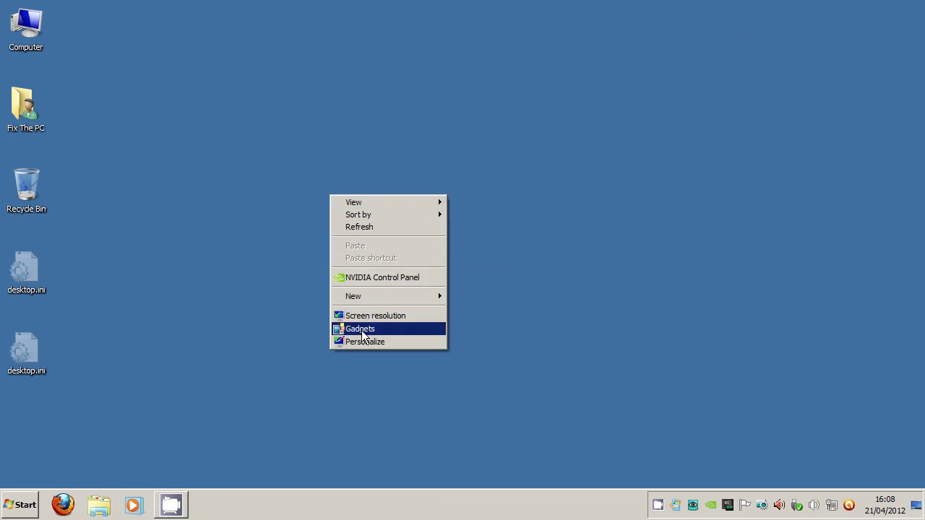
click(363, 342)
drag(727, 224, 726, 148)
click(427, 237)
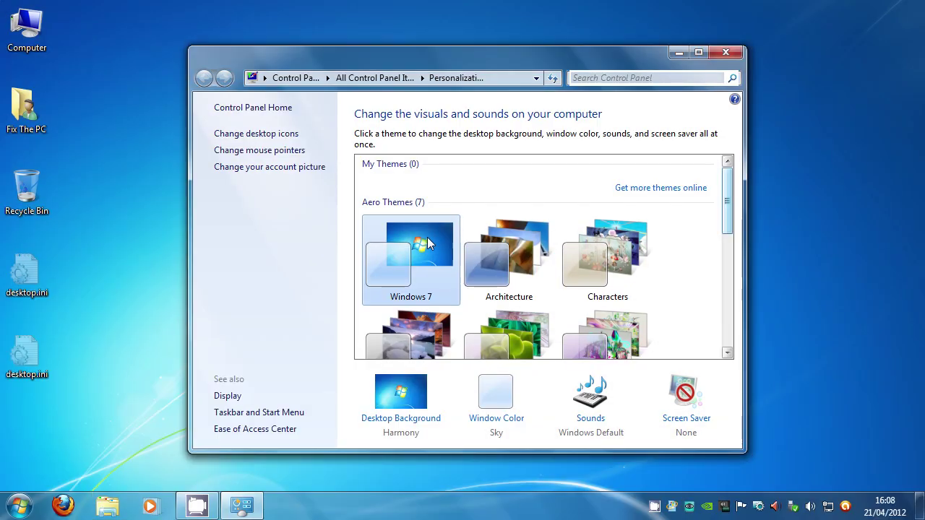
click(726, 53)
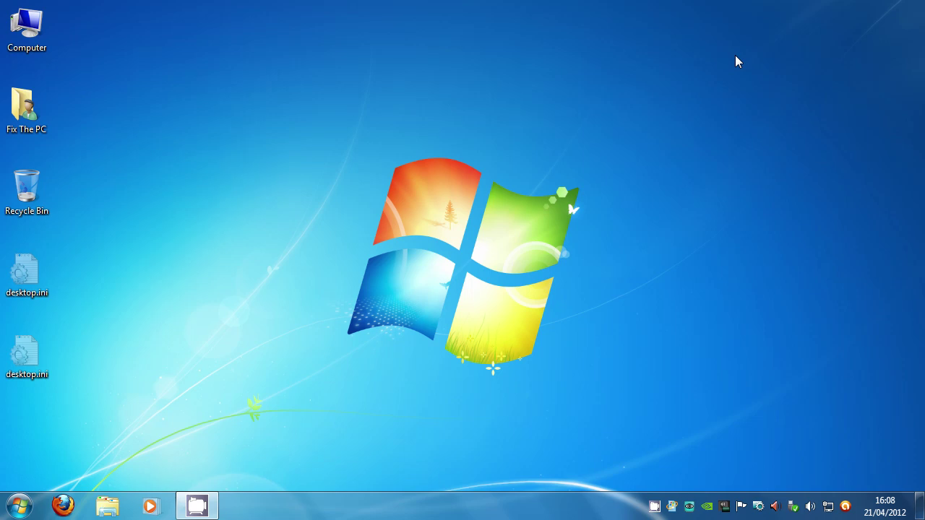